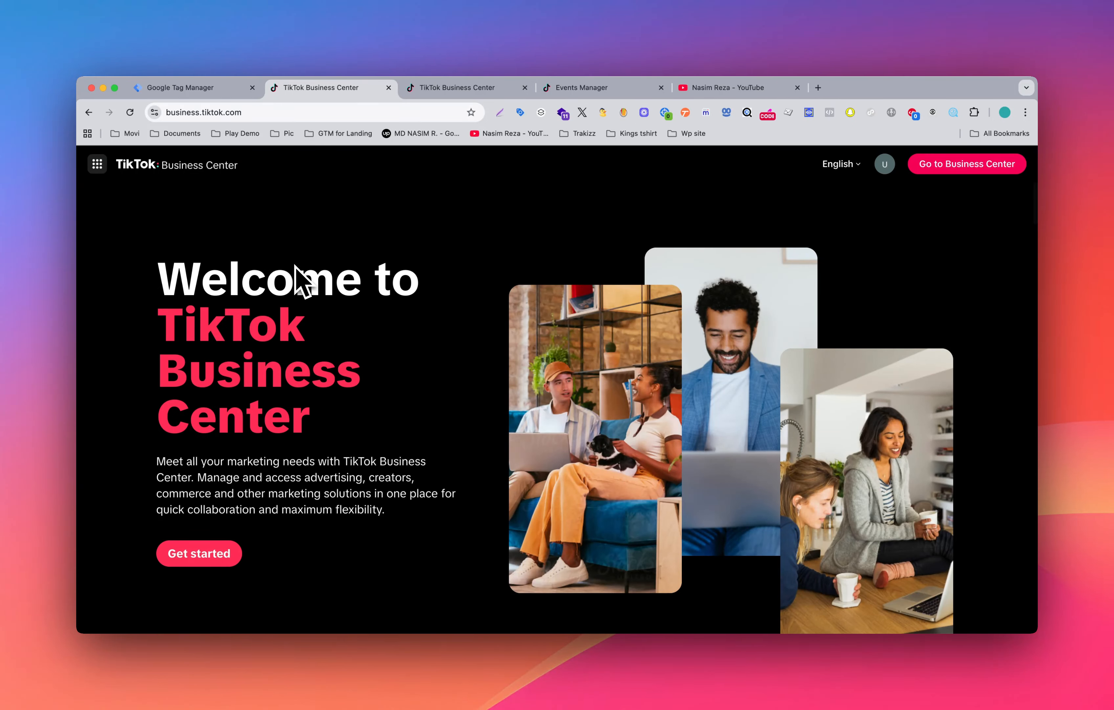
Look over the welcome and get-started sections of the TikTok Business Center landing page.
{"action": "scroll", "coordinate": [295, 266], "scroll_direction": "down", "scroll_amount": 3}
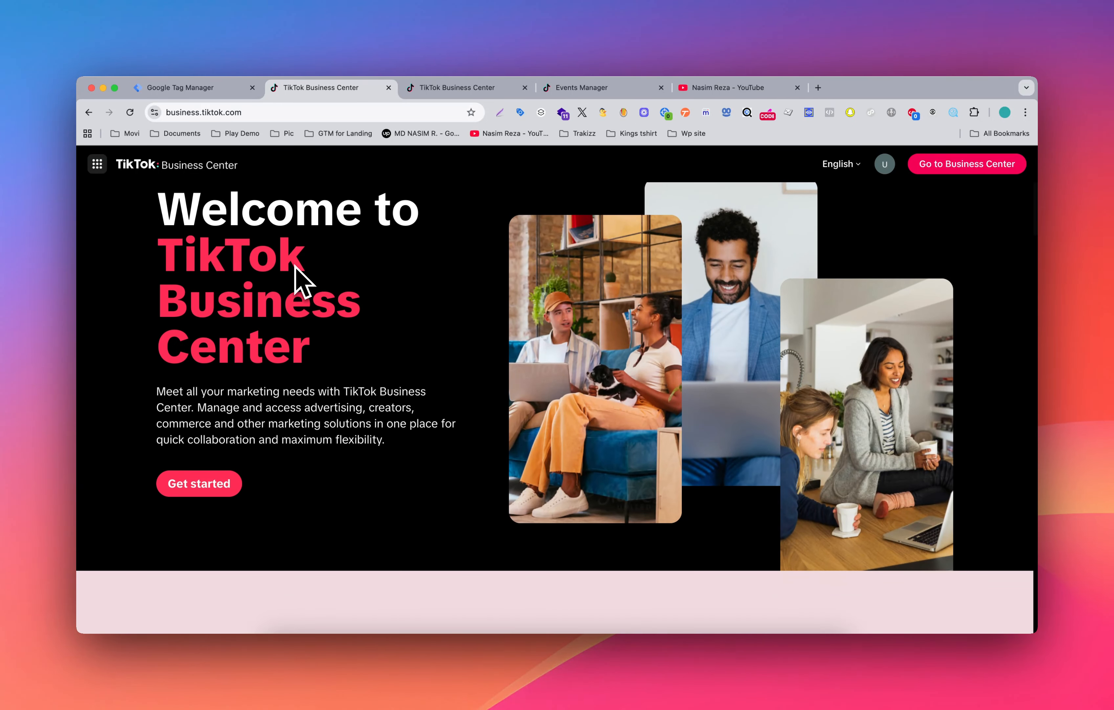
{"action": "scroll", "coordinate": [295, 266], "scroll_direction": "down", "scroll_amount": 3}
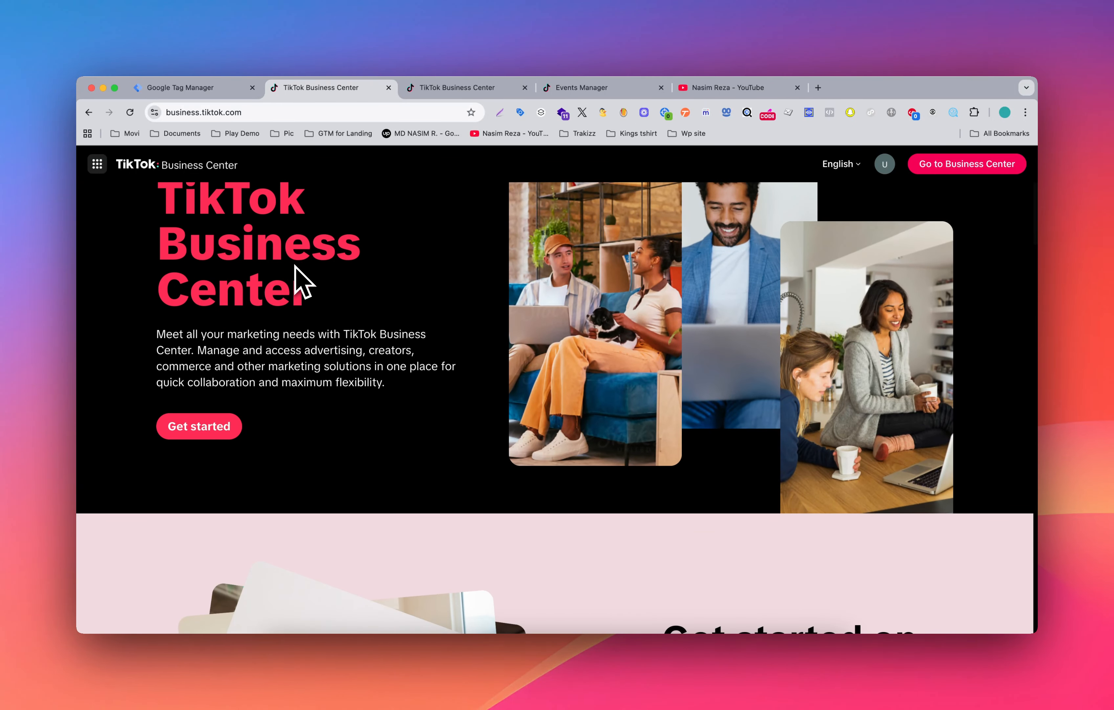
{"action": "scroll", "coordinate": [295, 266], "scroll_direction": "down", "scroll_amount": 3}
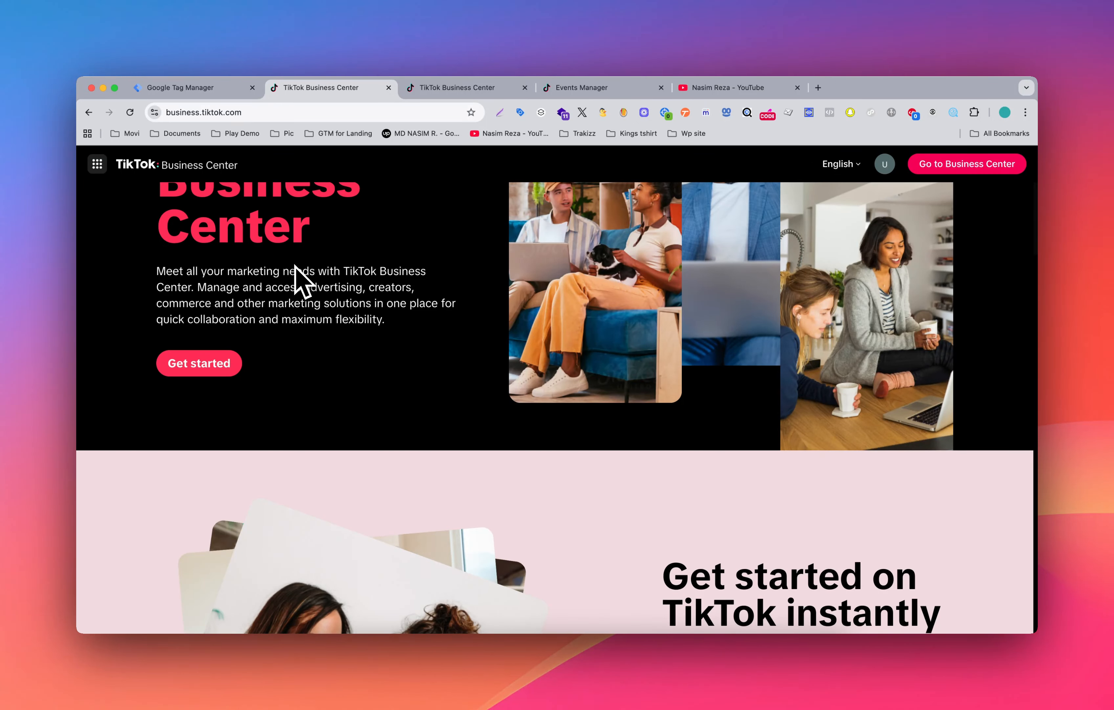
{"action": "scroll", "coordinate": [368, 331], "scroll_direction": "down", "scroll_amount": 5}
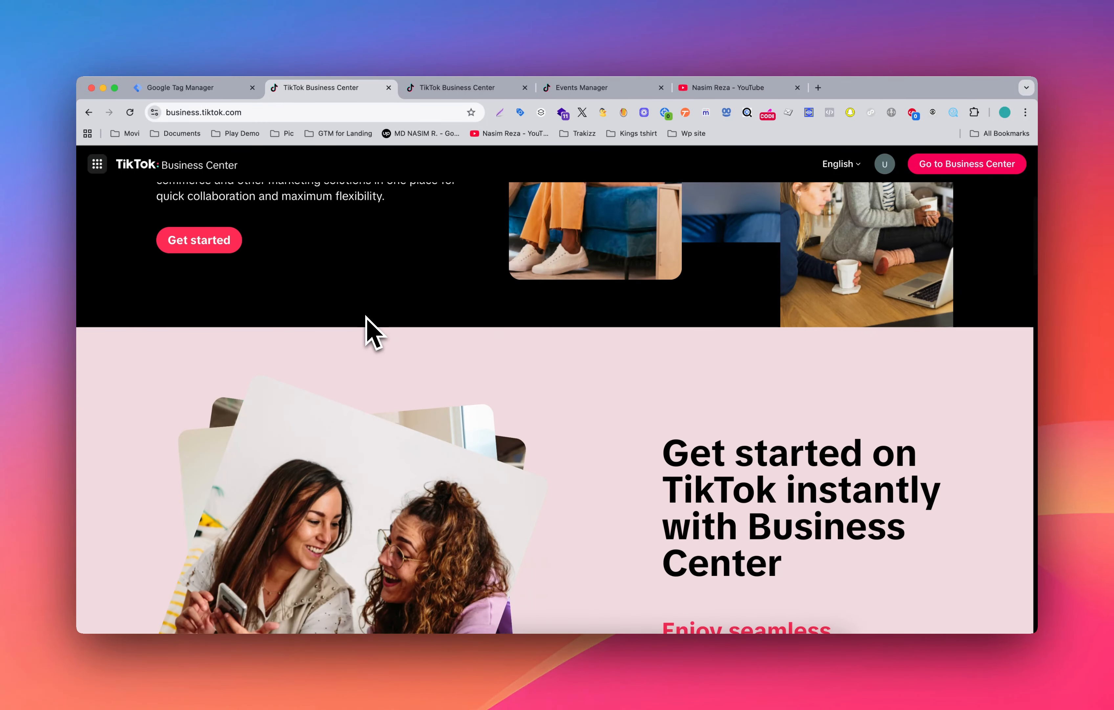
{"action": "scroll", "coordinate": [368, 330], "scroll_direction": "up", "scroll_amount": 10}
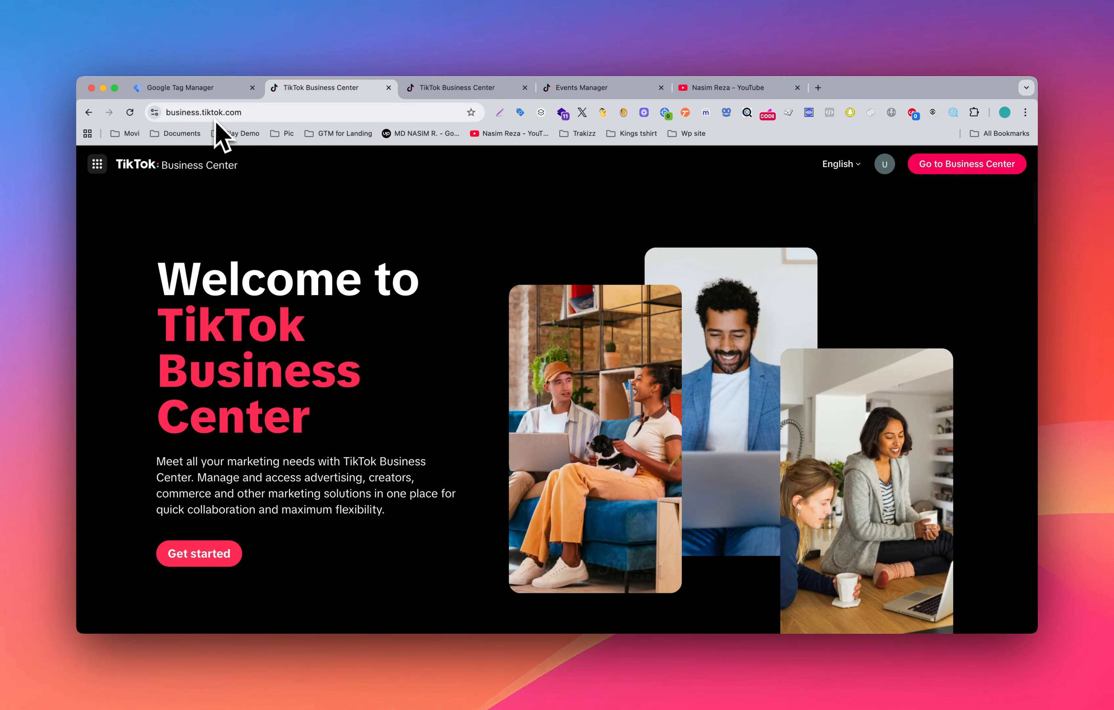
{"action": "scroll", "coordinate": [350, 503], "scroll_direction": "down", "scroll_amount": 2}
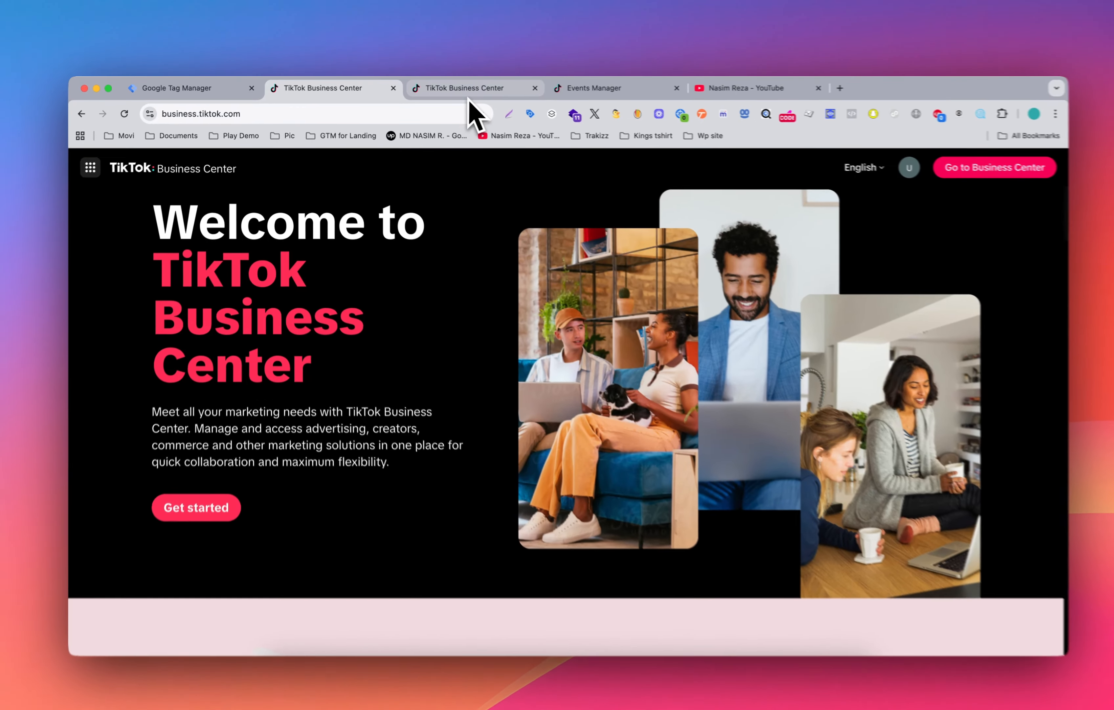
Go to the Business Center analytics overview and from there to Events Manager.
{"action": "left_click", "coordinate": [470, 88]}
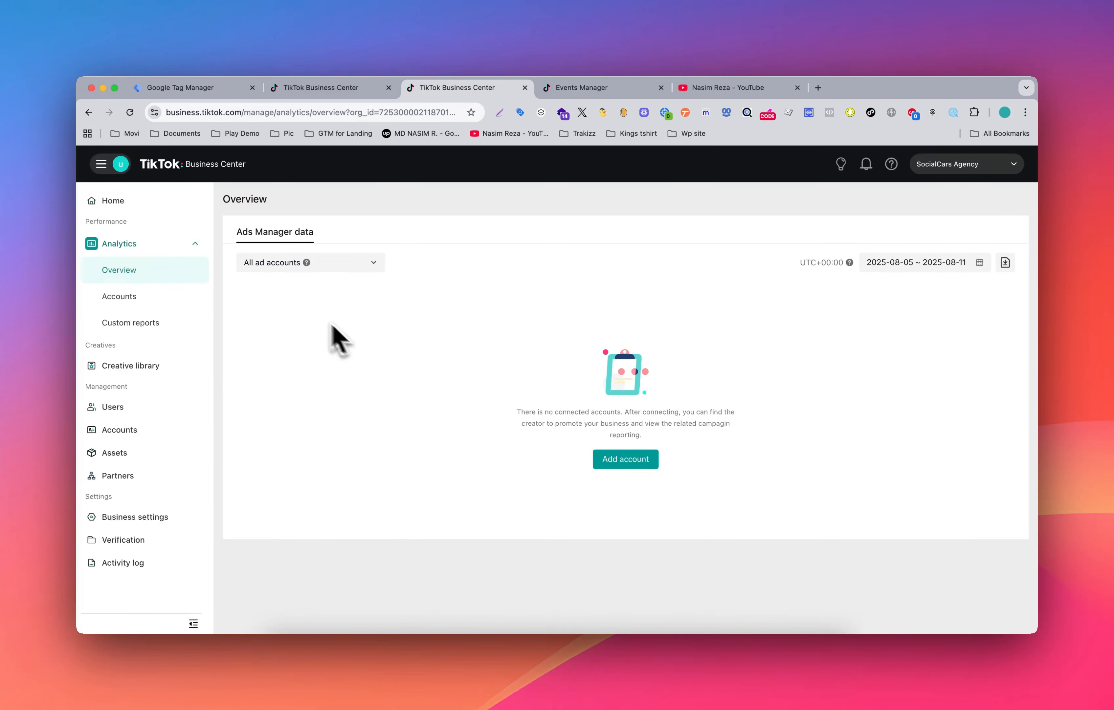
{"action": "left_click", "coordinate": [106, 165]}
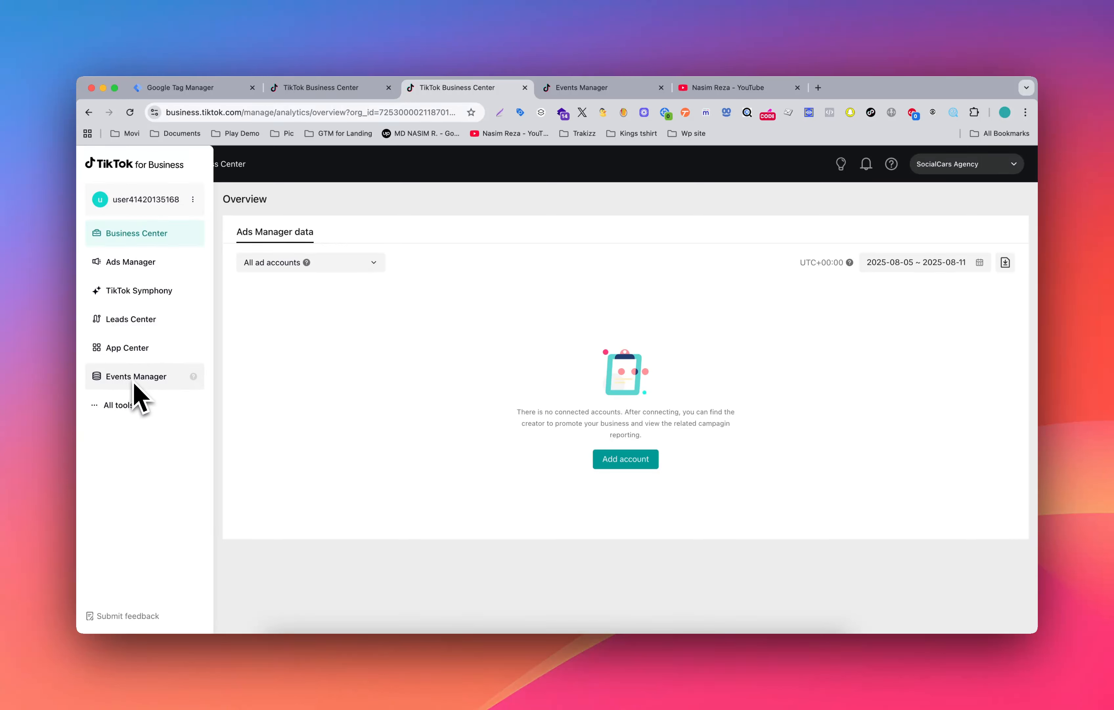
{"action": "left_click", "coordinate": [120, 407]}
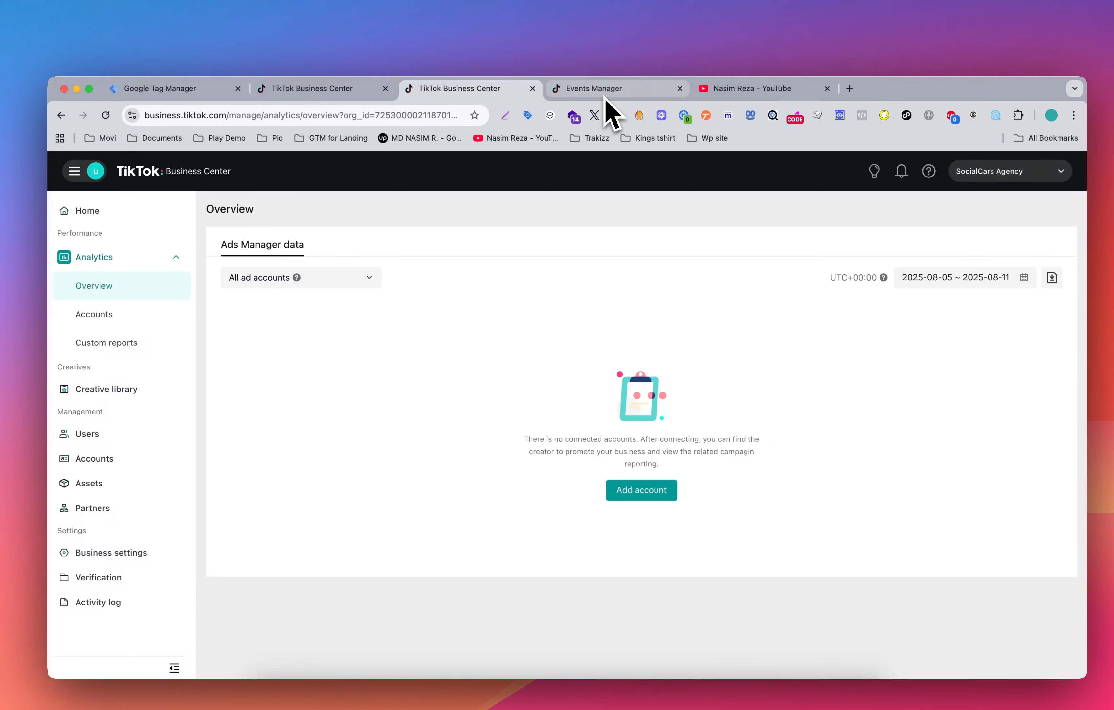
{"action": "left_click", "coordinate": [603, 96]}
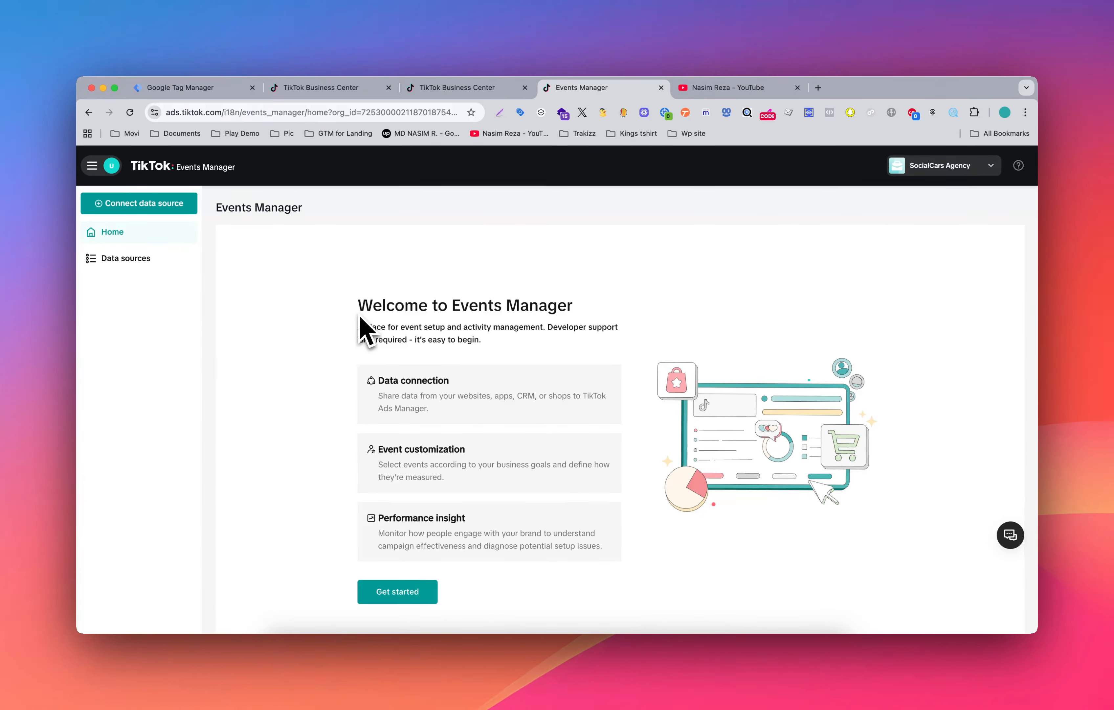
Start connecting a data source in Events Manager and choose Web as its type.
{"action": "scroll", "coordinate": [353, 336], "scroll_direction": "down", "scroll_amount": 2}
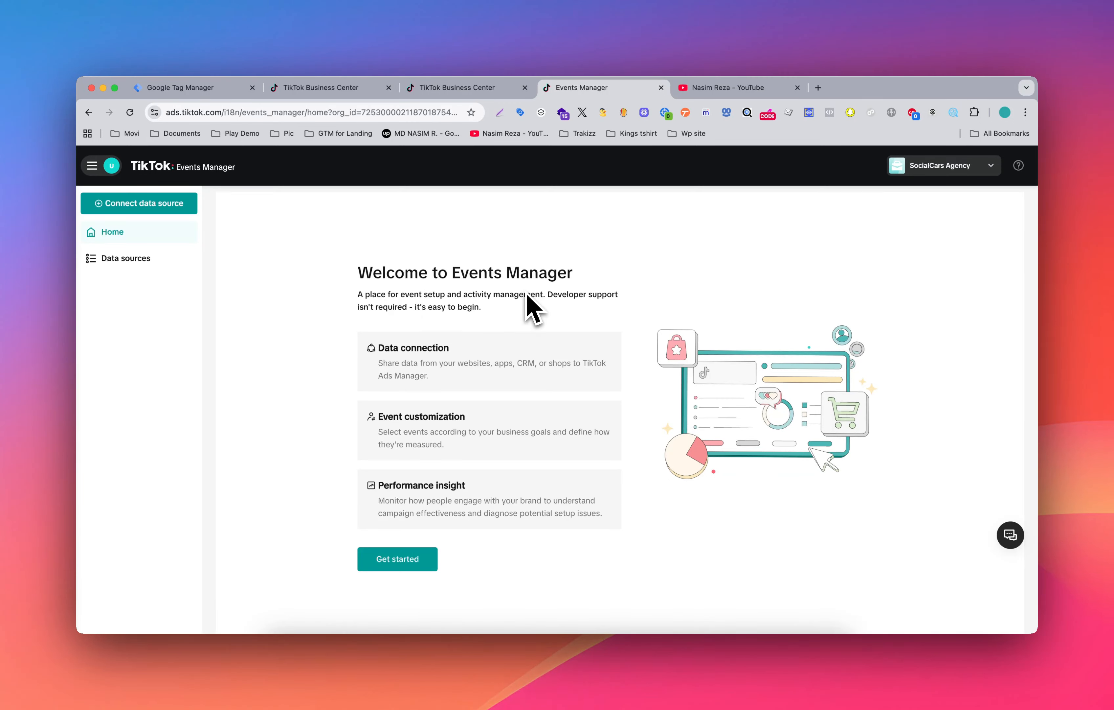
{"action": "scroll", "coordinate": [528, 295], "scroll_direction": "down", "scroll_amount": 1}
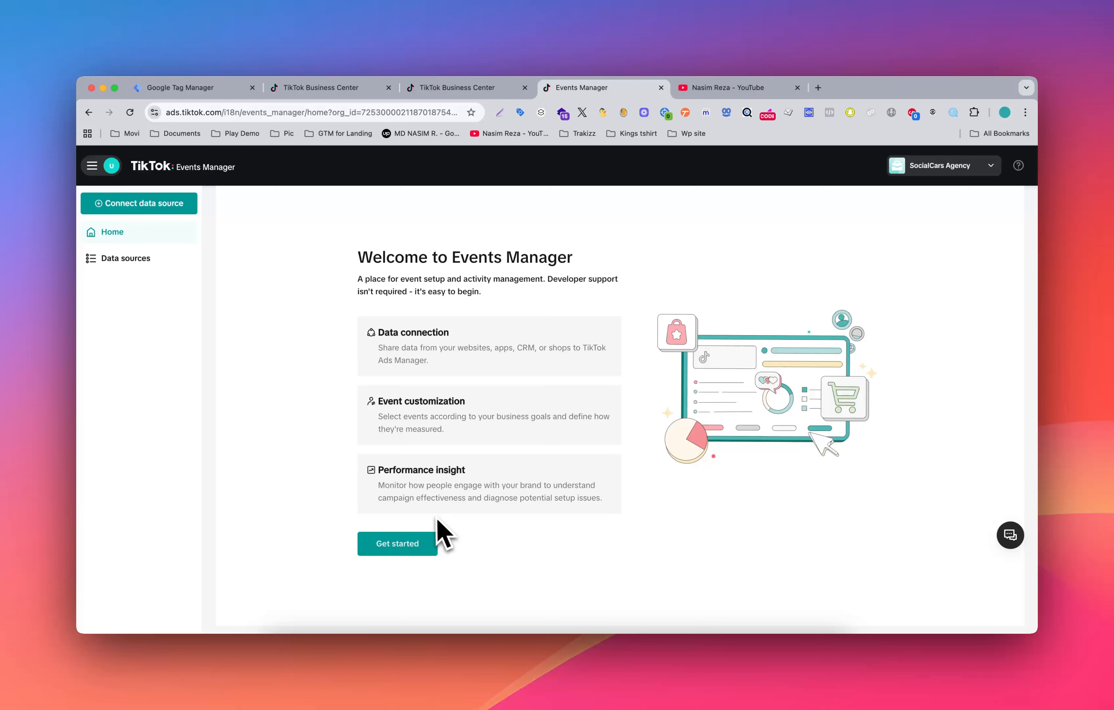
{"action": "left_click", "coordinate": [405, 549]}
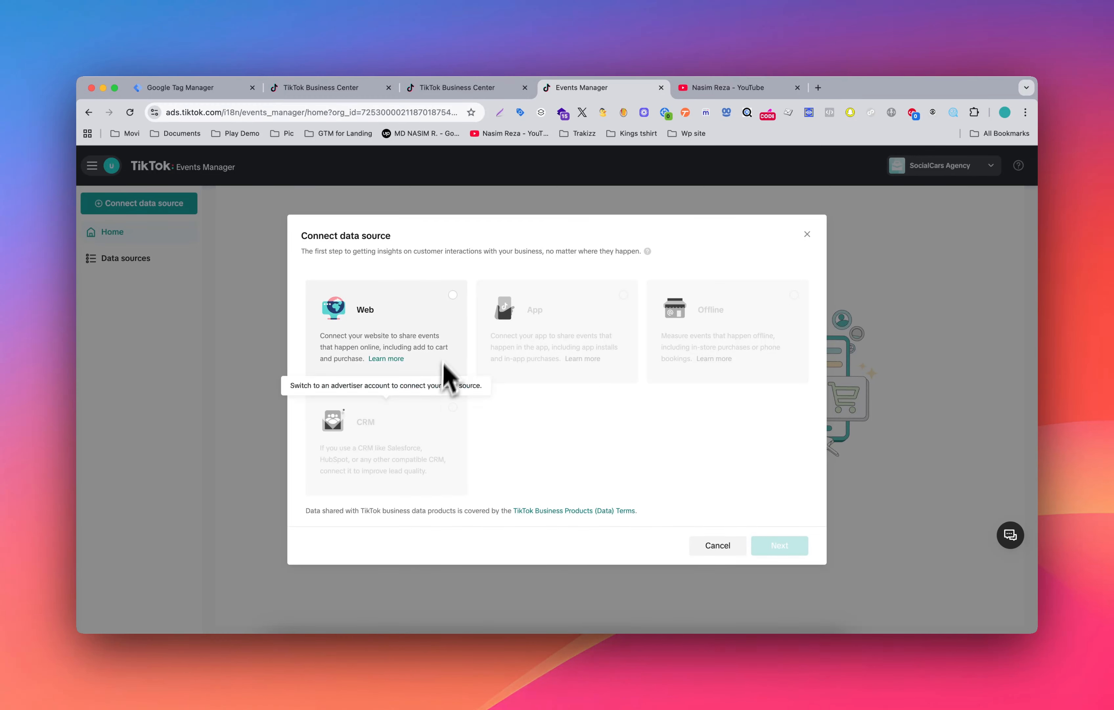
{"action": "left_click", "coordinate": [447, 317]}
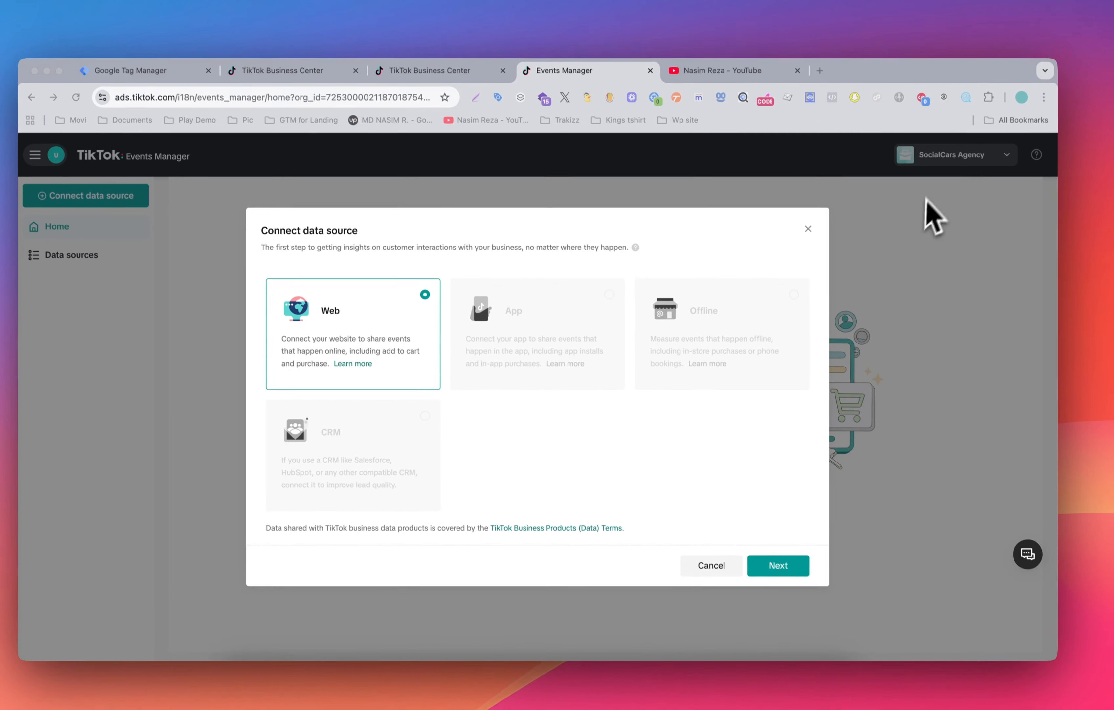
{"action": "left_click", "coordinate": [777, 564]}
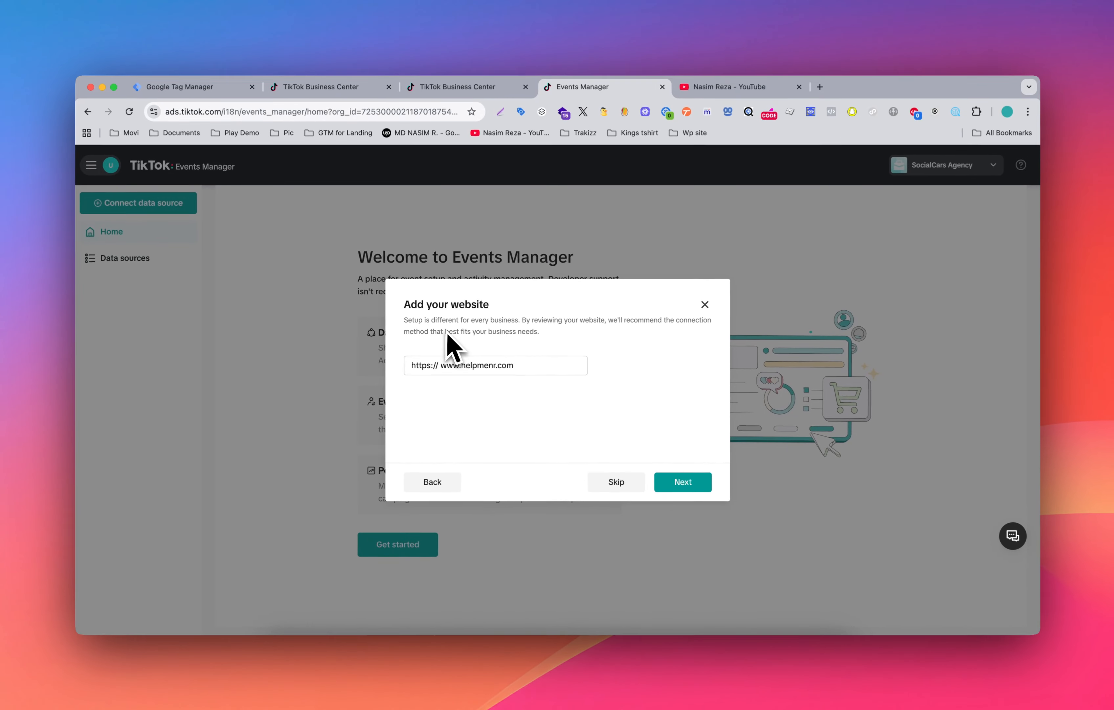
Skip adding a website and choose Manual setup as the data connection method.
{"action": "left_click", "coordinate": [461, 369]}
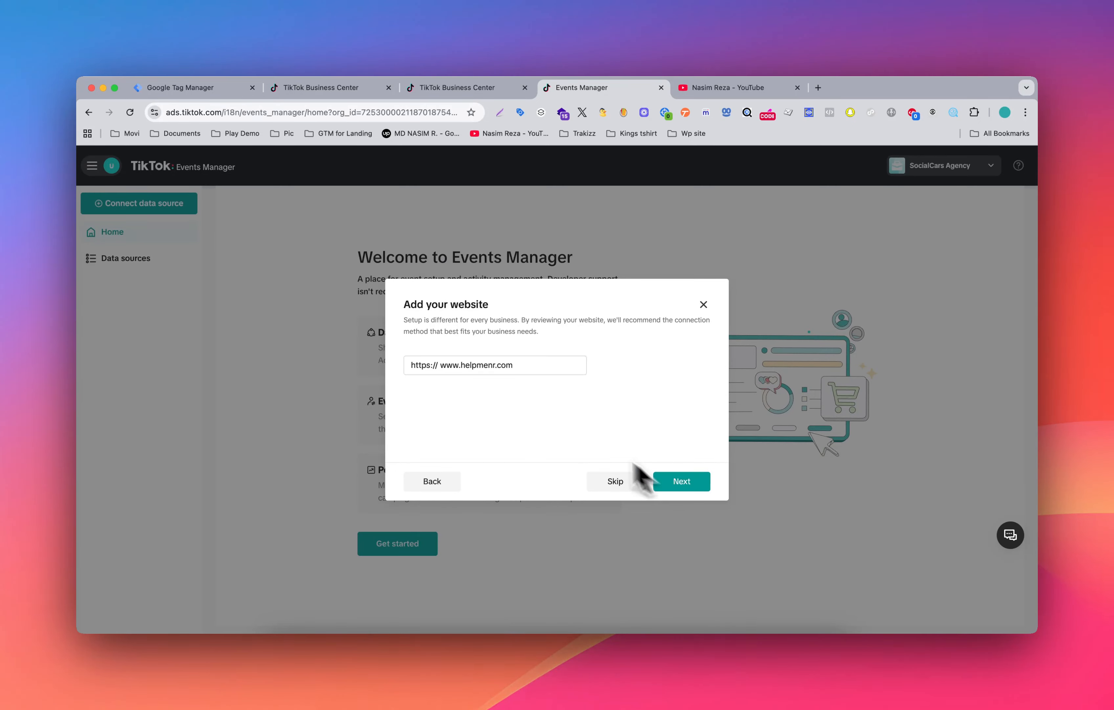
{"action": "left_click", "coordinate": [605, 482]}
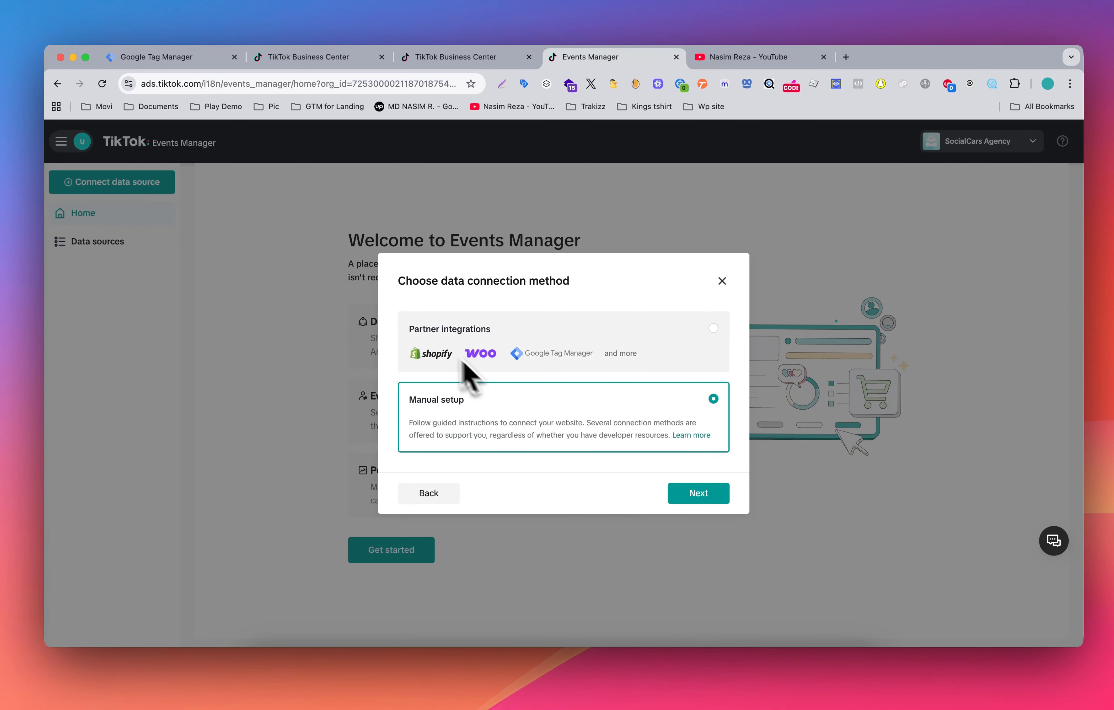
{"action": "left_click", "coordinate": [427, 336]}
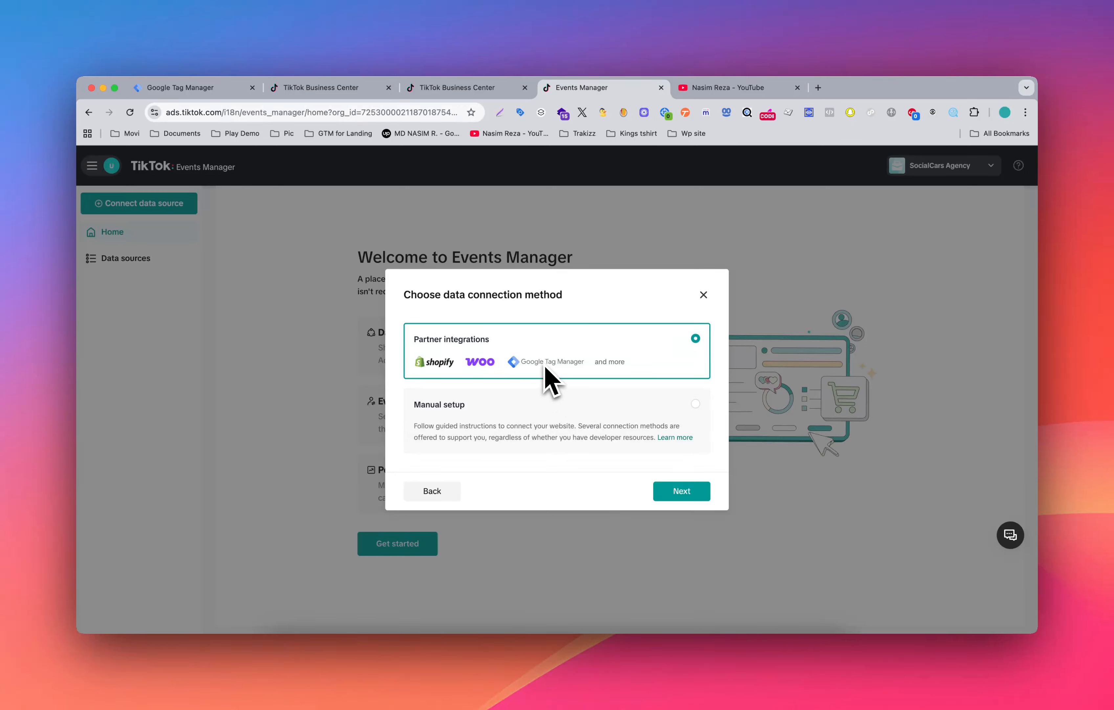
{"action": "left_click", "coordinate": [520, 416]}
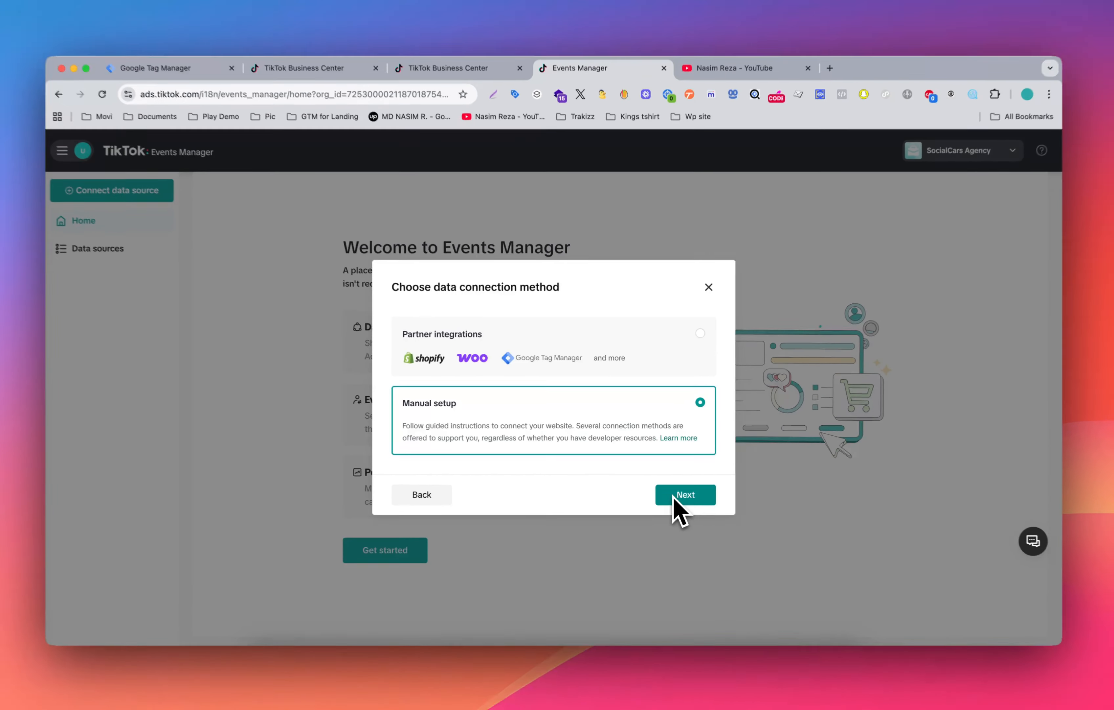
{"action": "left_click", "coordinate": [675, 495]}
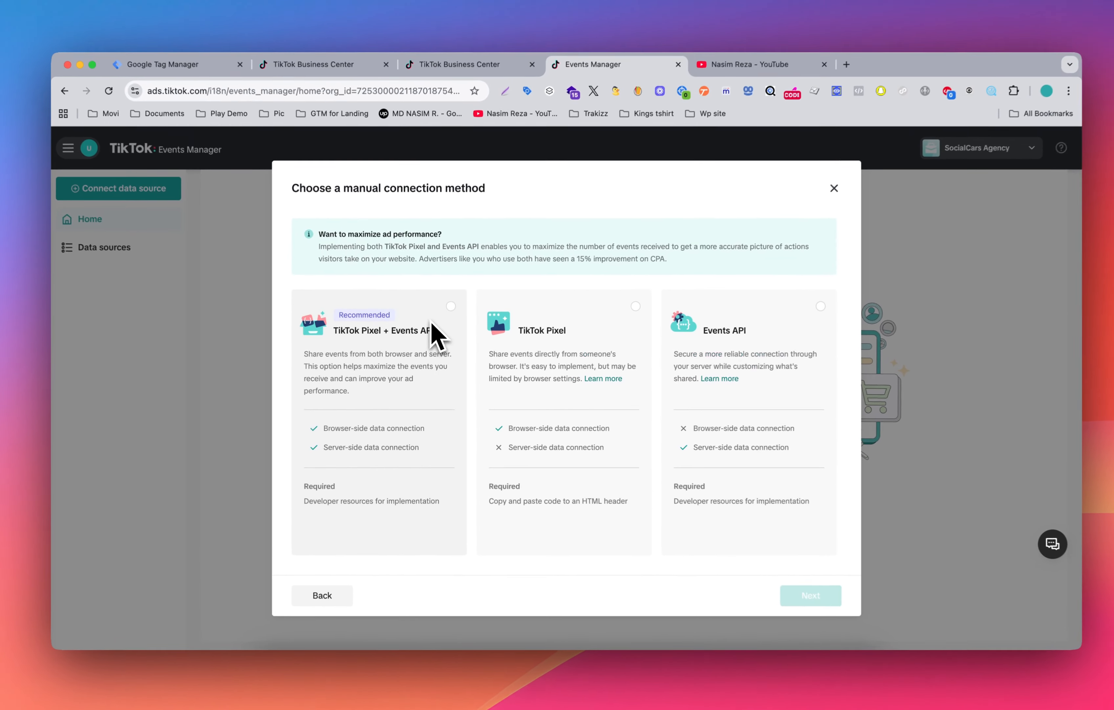
Choose TikTok Pixel as the manual connection method and continue to pixel creation.
{"action": "left_click", "coordinate": [427, 336]}
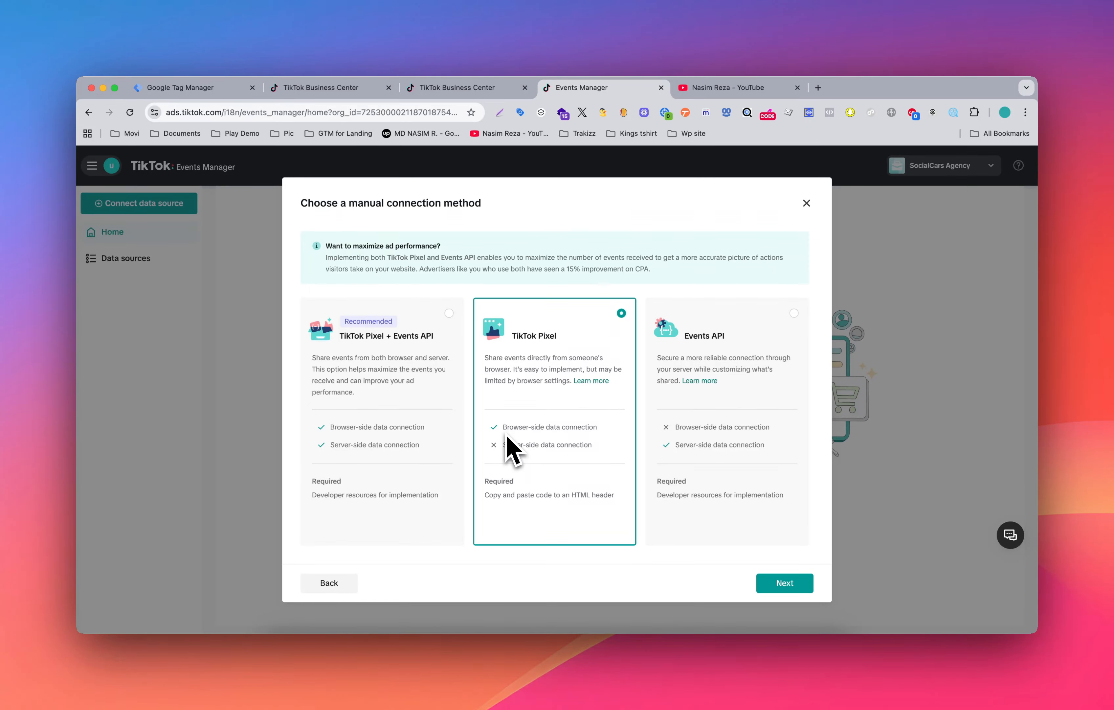
{"action": "left_click", "coordinate": [721, 351]}
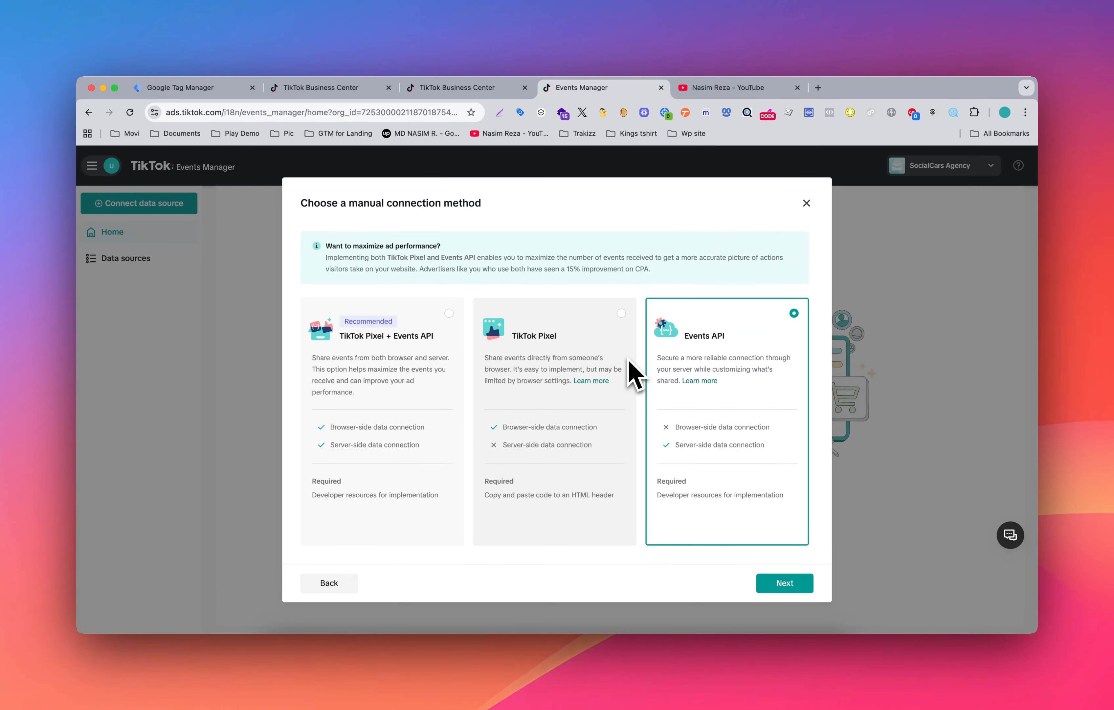
{"action": "left_click", "coordinate": [566, 342]}
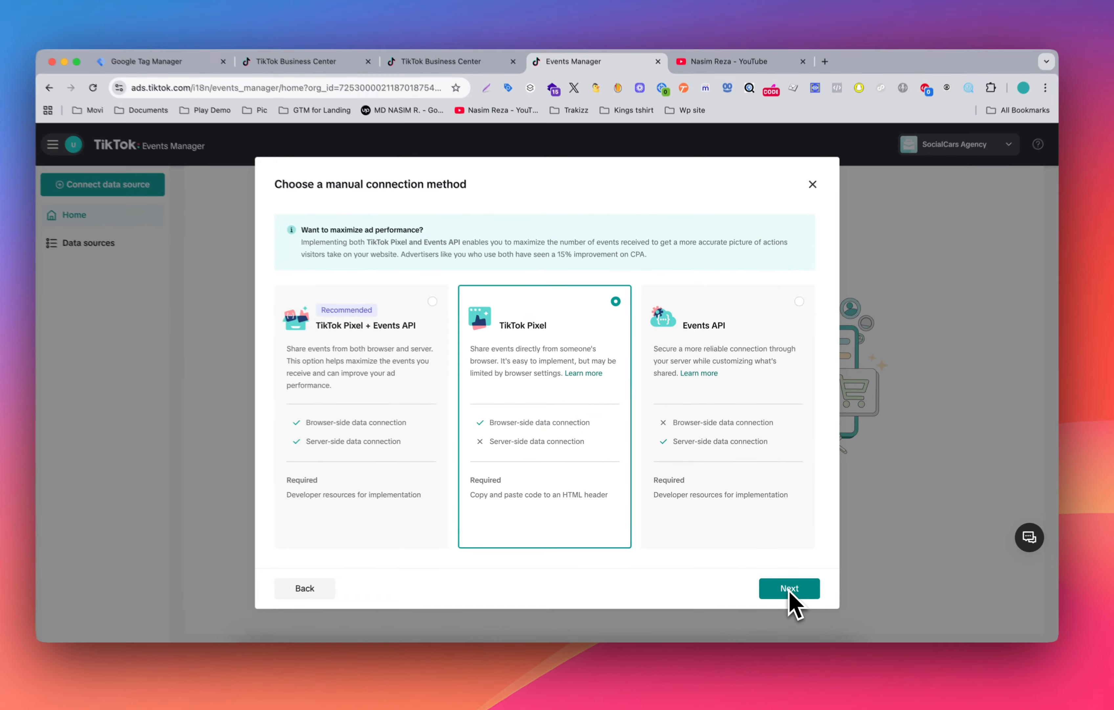
{"action": "left_click", "coordinate": [785, 585]}
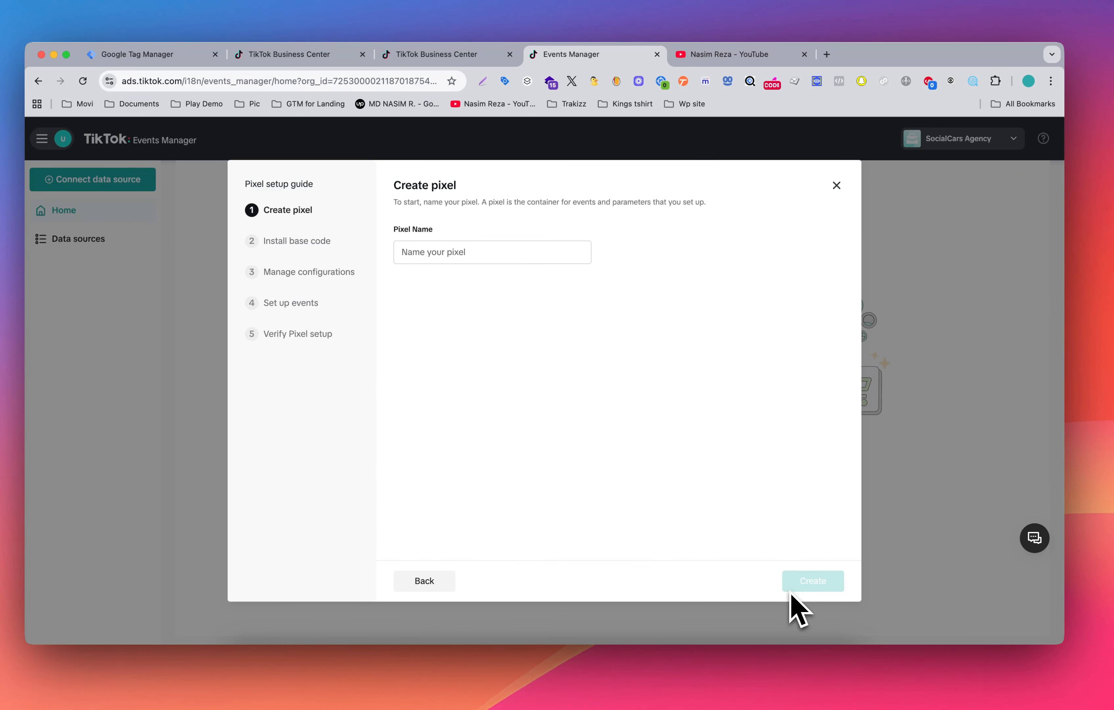
Name the pixel "Demo YT" and create it.
{"action": "left_click", "coordinate": [476, 257]}
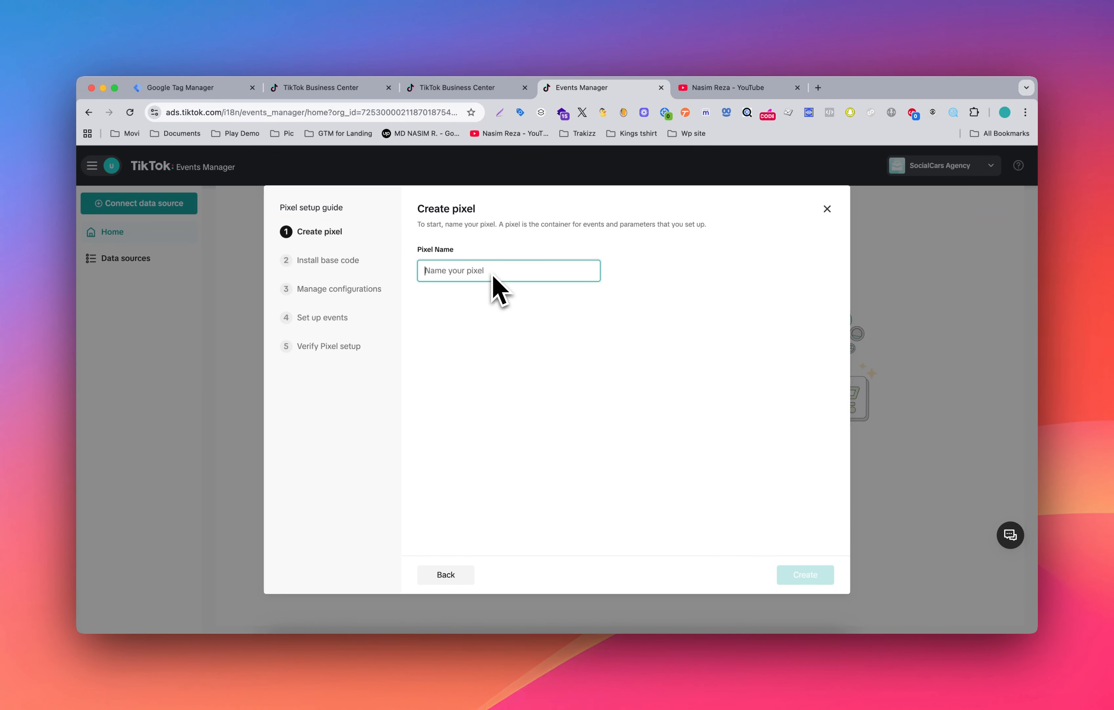
{"action": "type", "text": "FDX"}
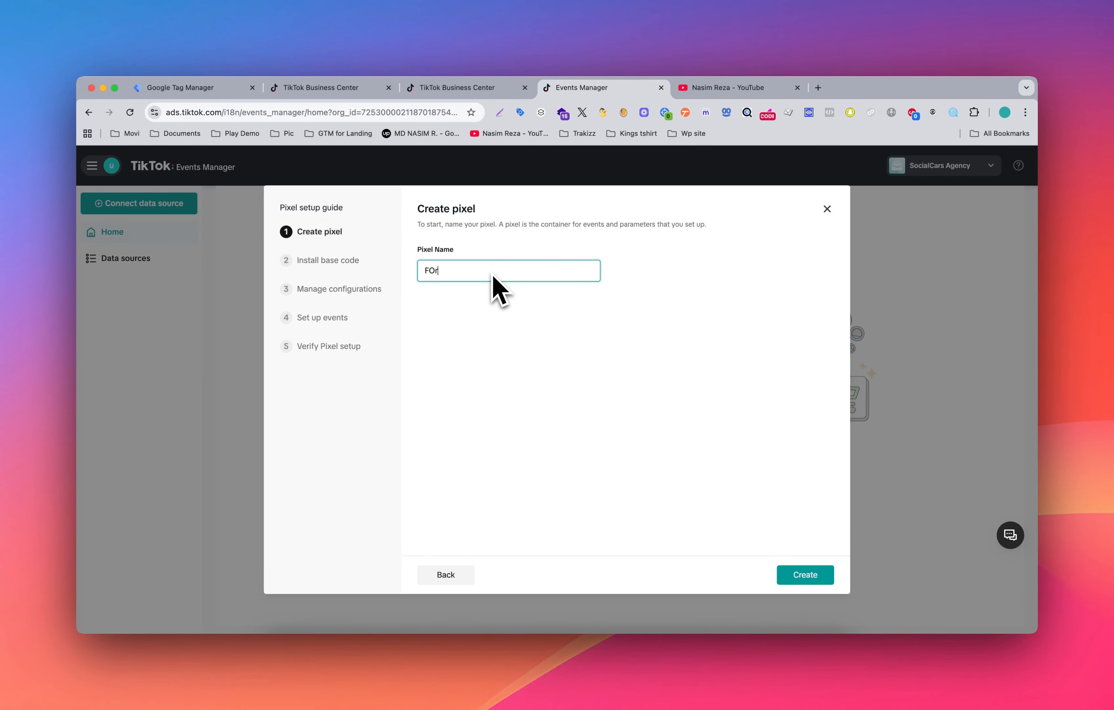
{"action": "key", "text": "BackSpace"}
{"action": "key", "text": "BackSpace"}
{"action": "key", "text": "BackSpace"}
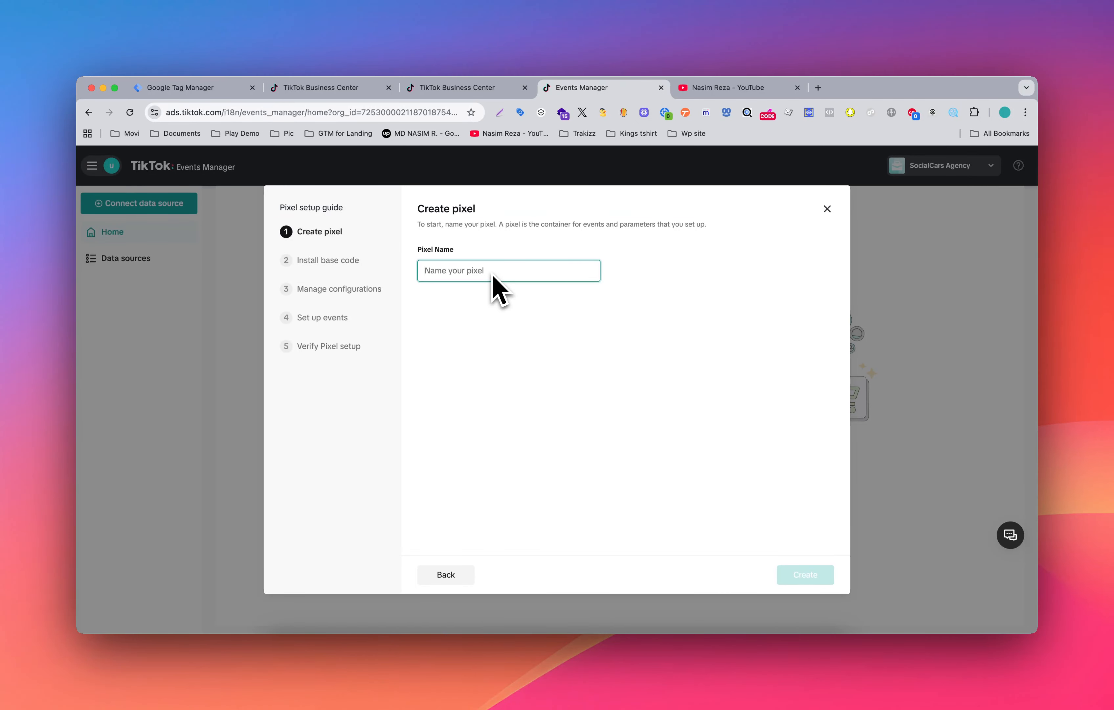
{"action": "type", "text": "Demo "}
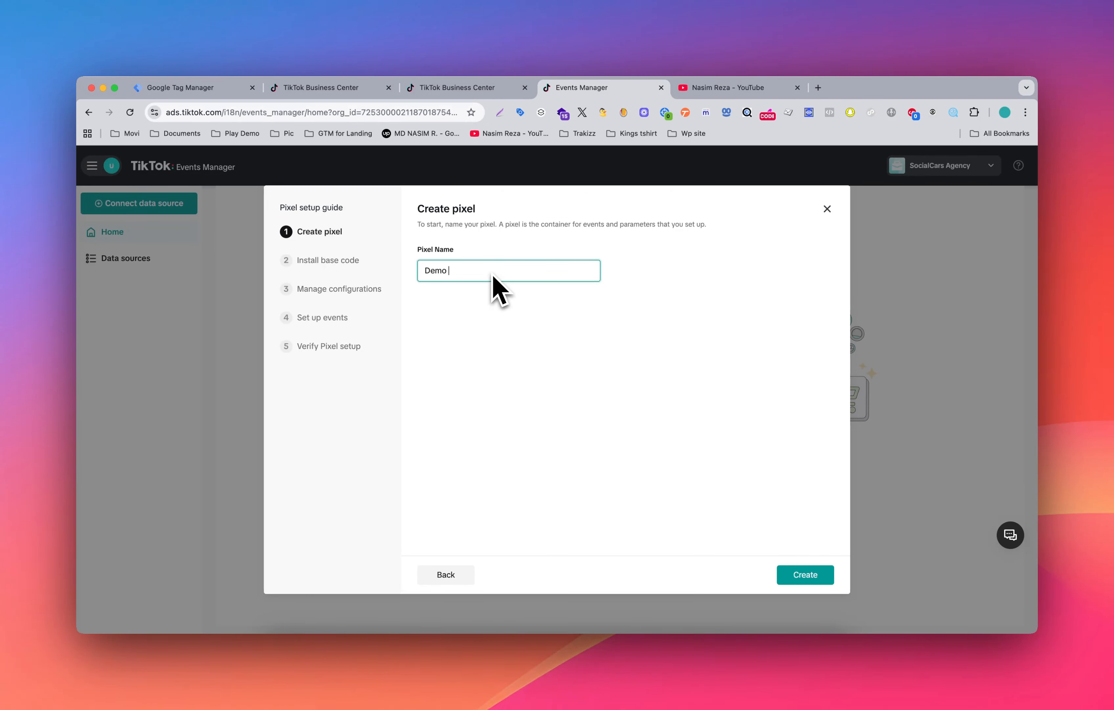
{"action": "type", "text": "YT"}
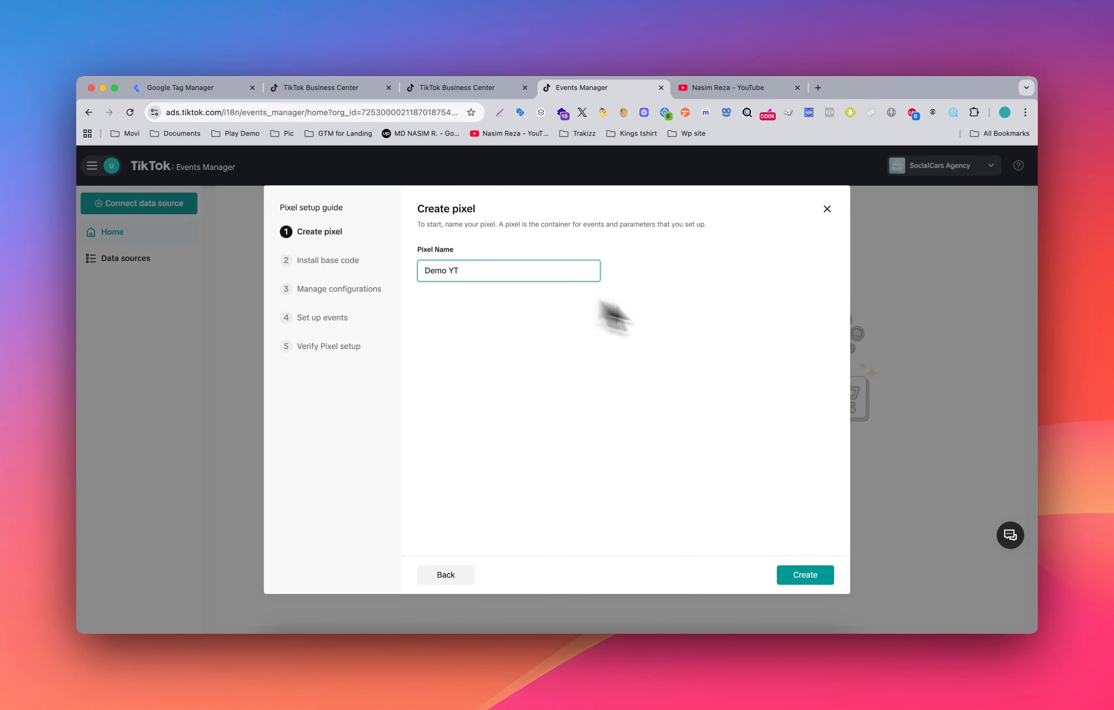
{"action": "left_click", "coordinate": [787, 572]}
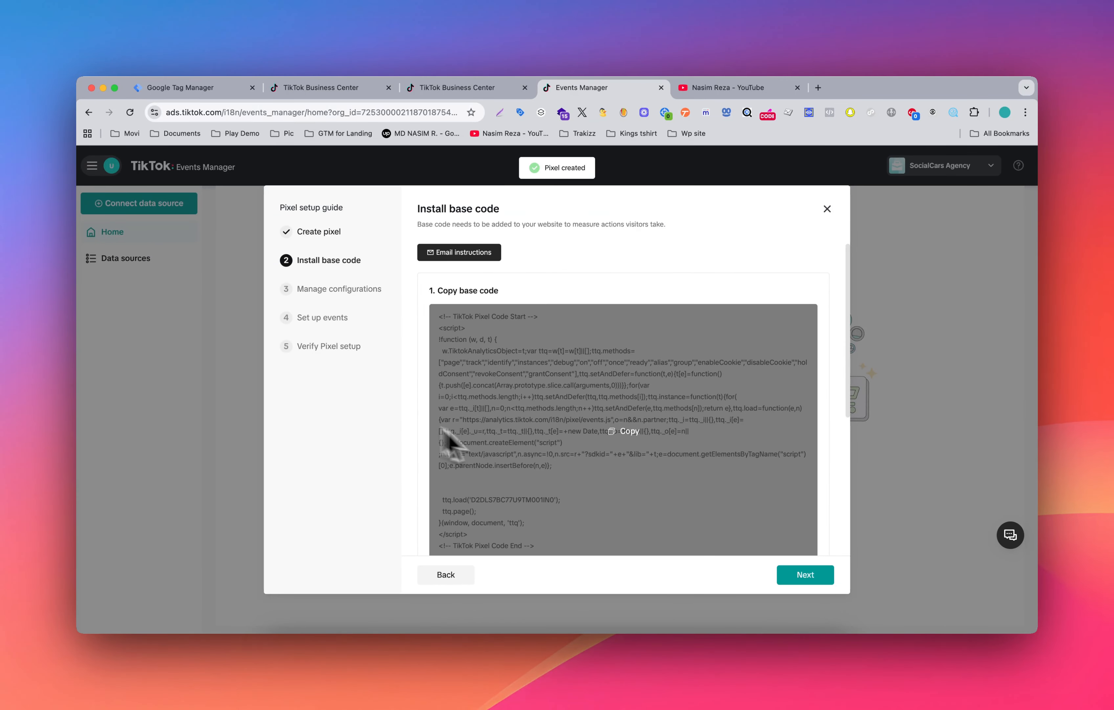
Review the base code installation instructions and copy the TikTok pixel base code to the clipboard.
{"action": "scroll", "coordinate": [581, 468], "scroll_direction": "down", "scroll_amount": 3}
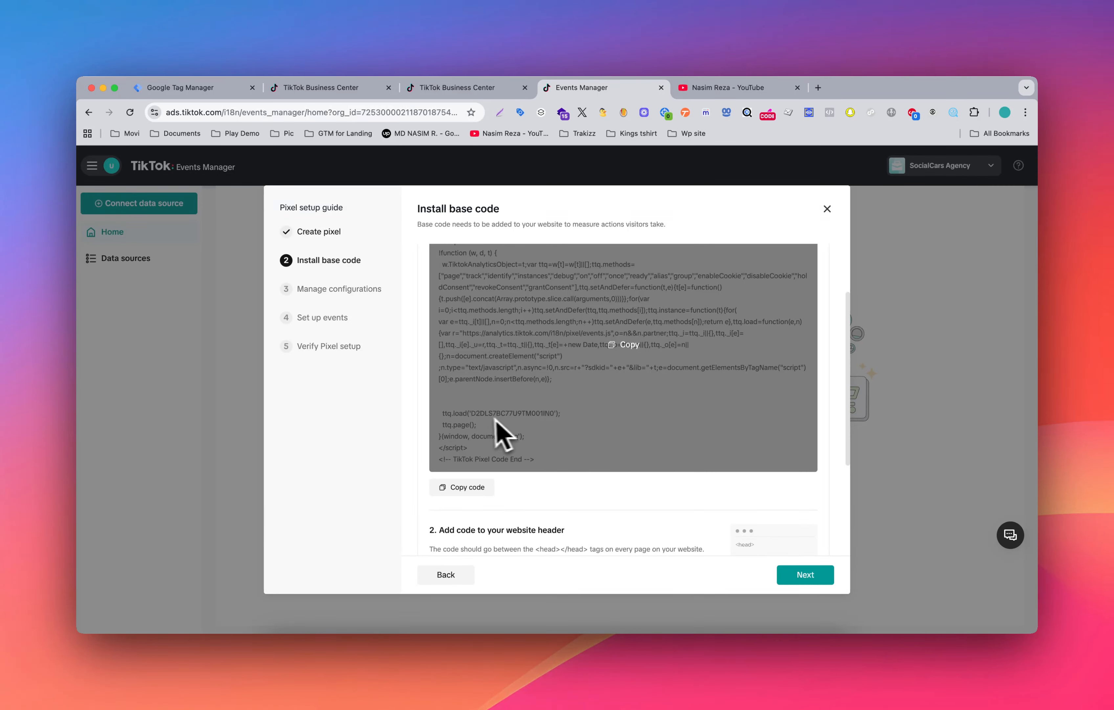
{"action": "scroll", "coordinate": [530, 441], "scroll_direction": "down", "scroll_amount": 3}
{"action": "scroll", "coordinate": [550, 448], "scroll_direction": "up", "scroll_amount": 6}
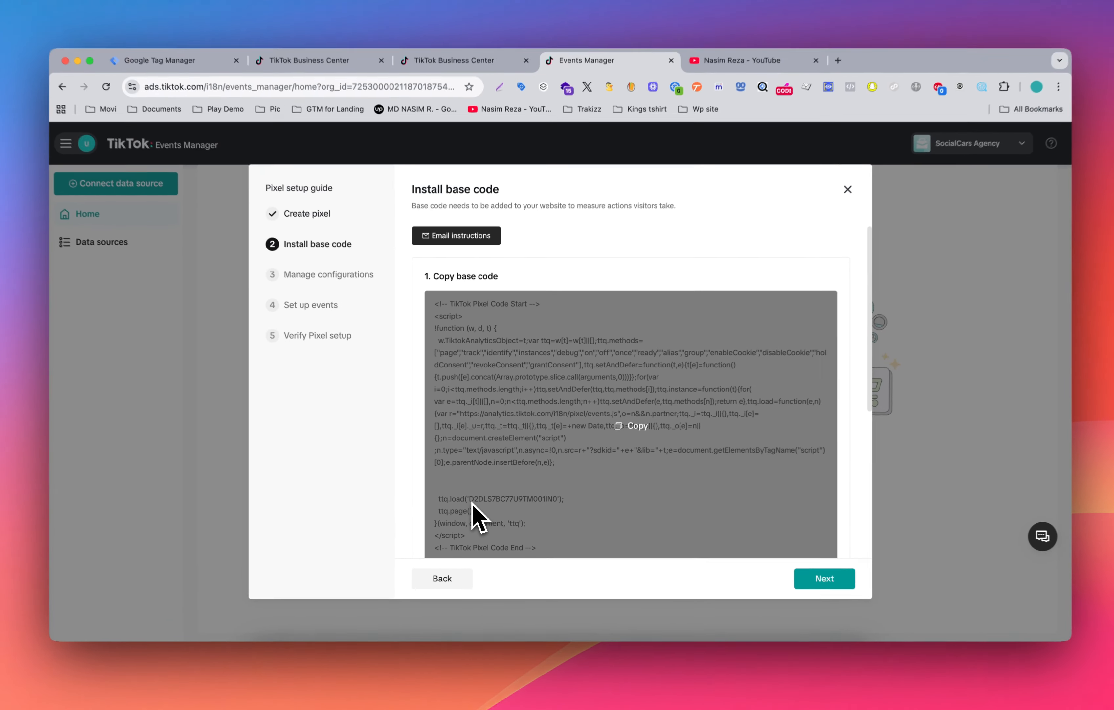
{"action": "left_click", "coordinate": [474, 506]}
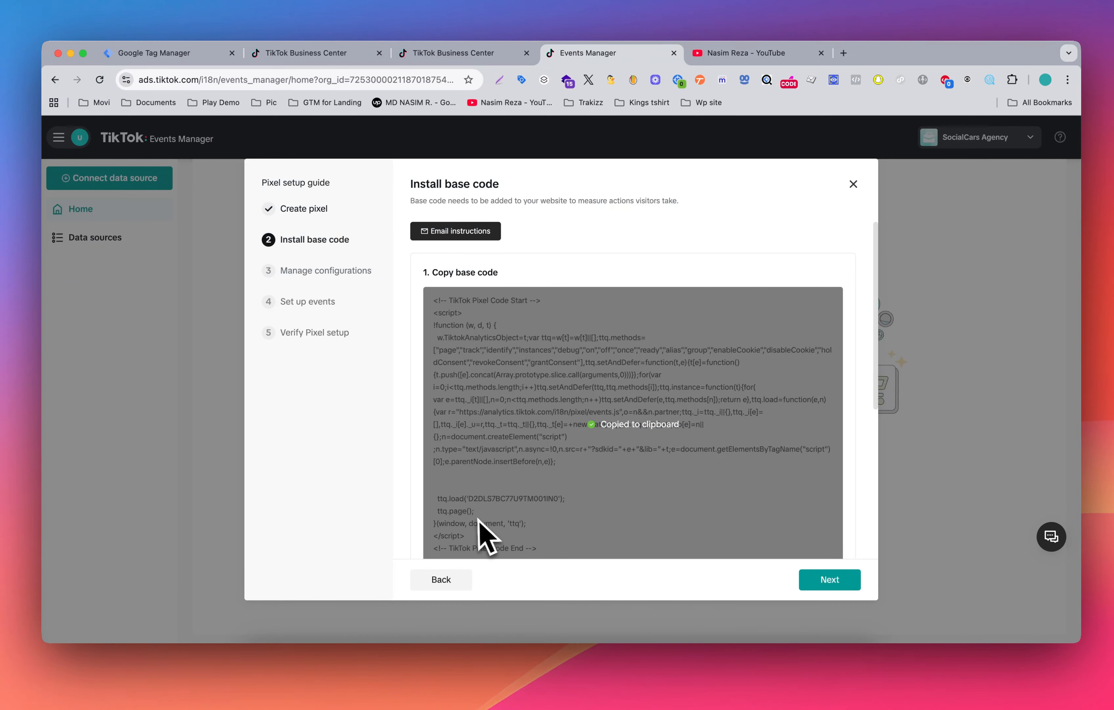
{"action": "scroll", "coordinate": [623, 482], "scroll_direction": "down", "scroll_amount": 3}
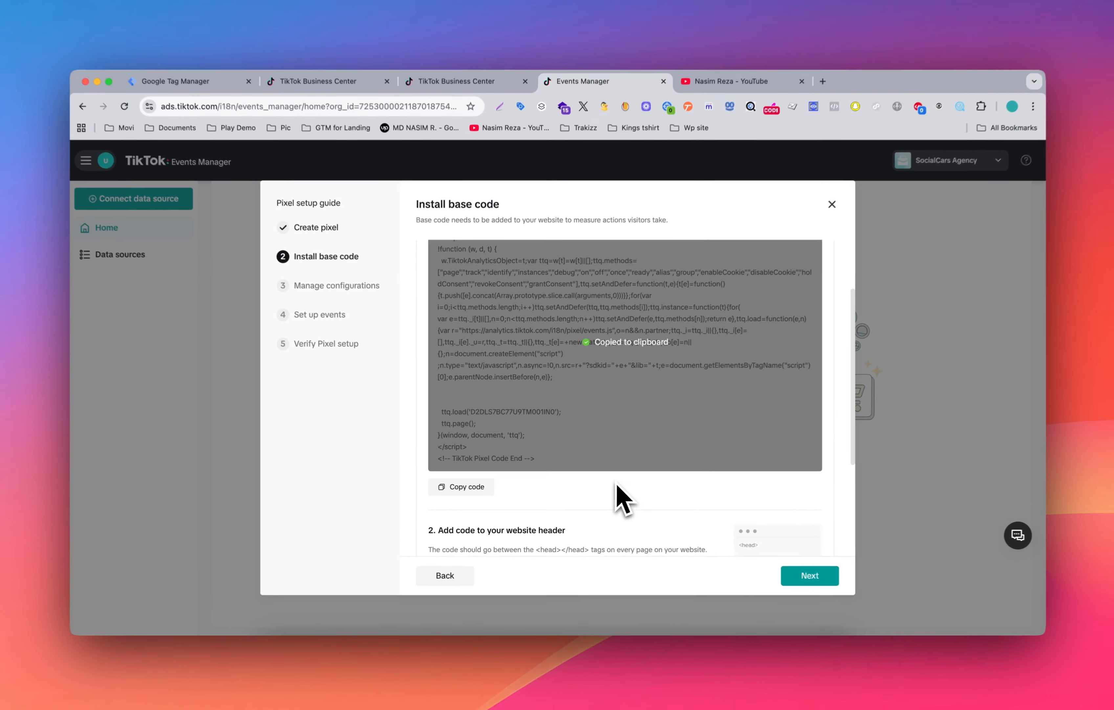
{"action": "scroll", "coordinate": [654, 416], "scroll_direction": "up", "scroll_amount": 2}
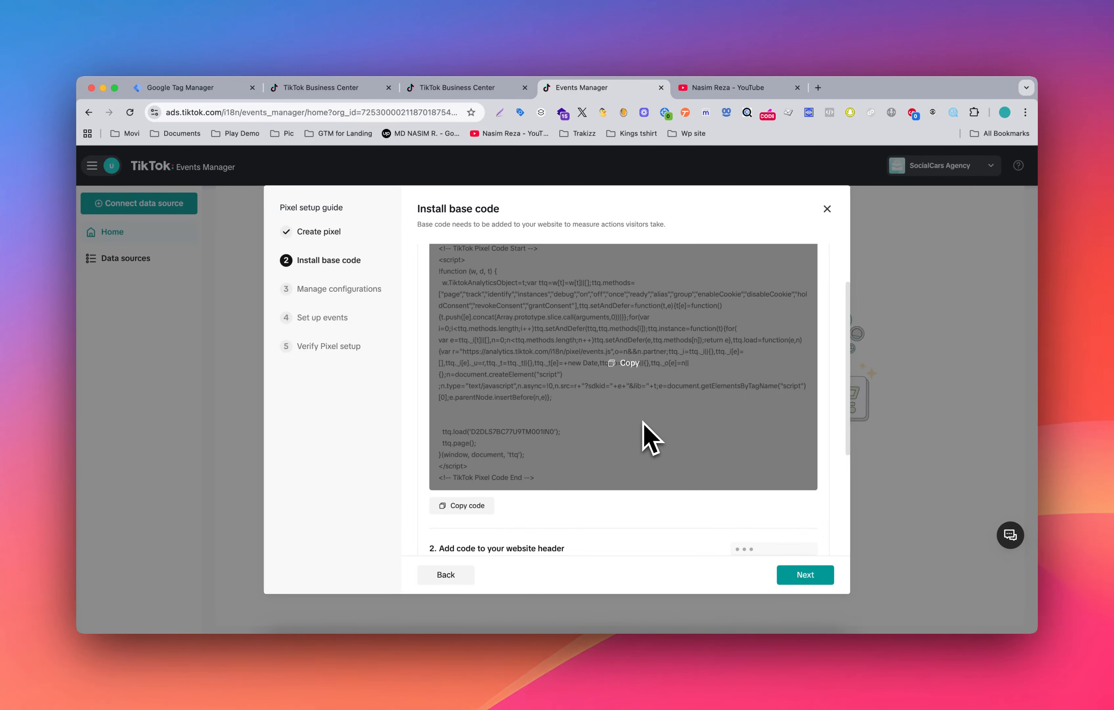
Copy the TikTok pixel base code and review the instructions for adding it to the website header and verifying the setup.
{"action": "left_click", "coordinate": [626, 368]}
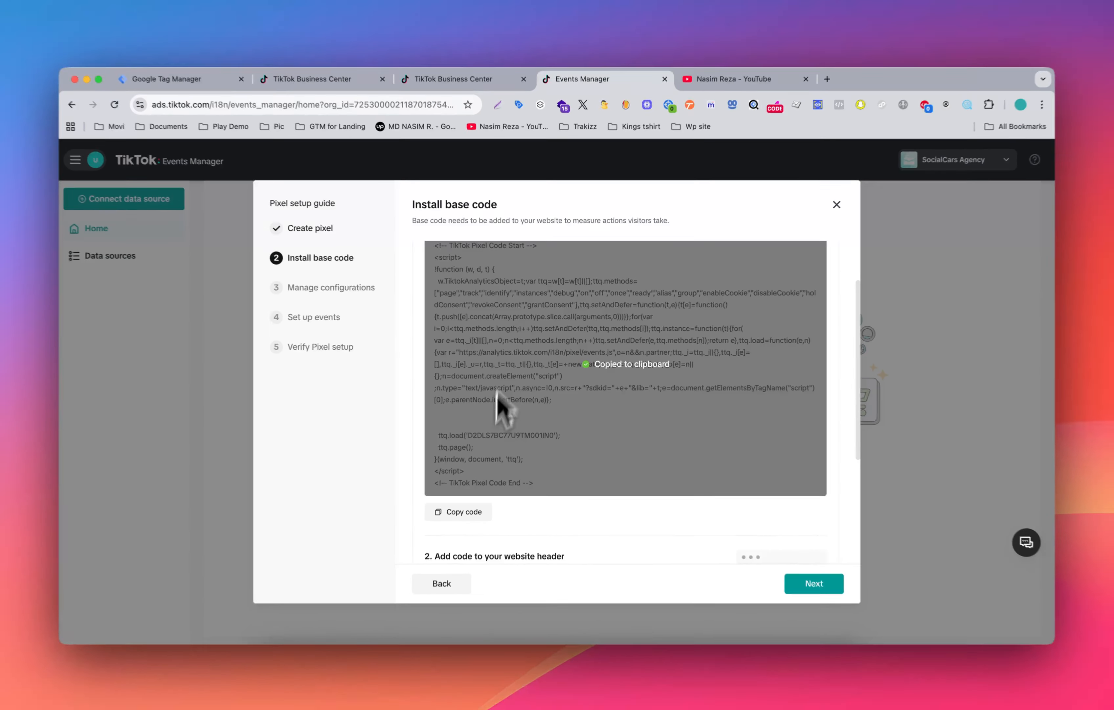
{"action": "scroll", "coordinate": [497, 449], "scroll_direction": "down", "scroll_amount": 3}
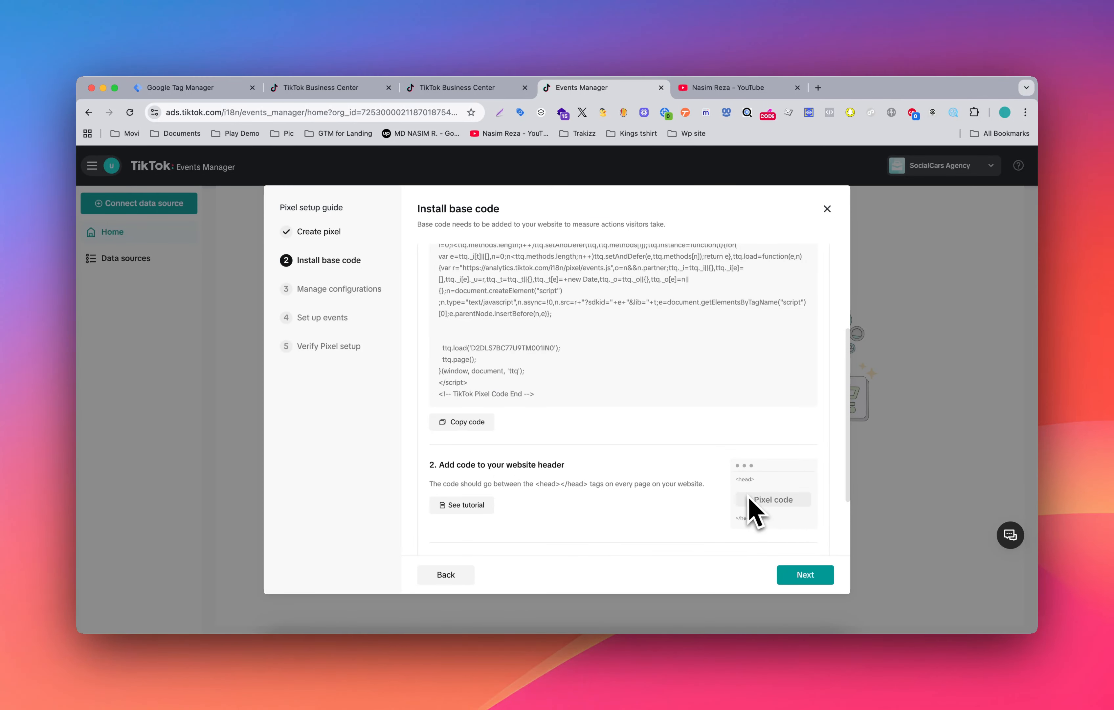
{"action": "scroll", "coordinate": [737, 513], "scroll_direction": "down", "scroll_amount": 3}
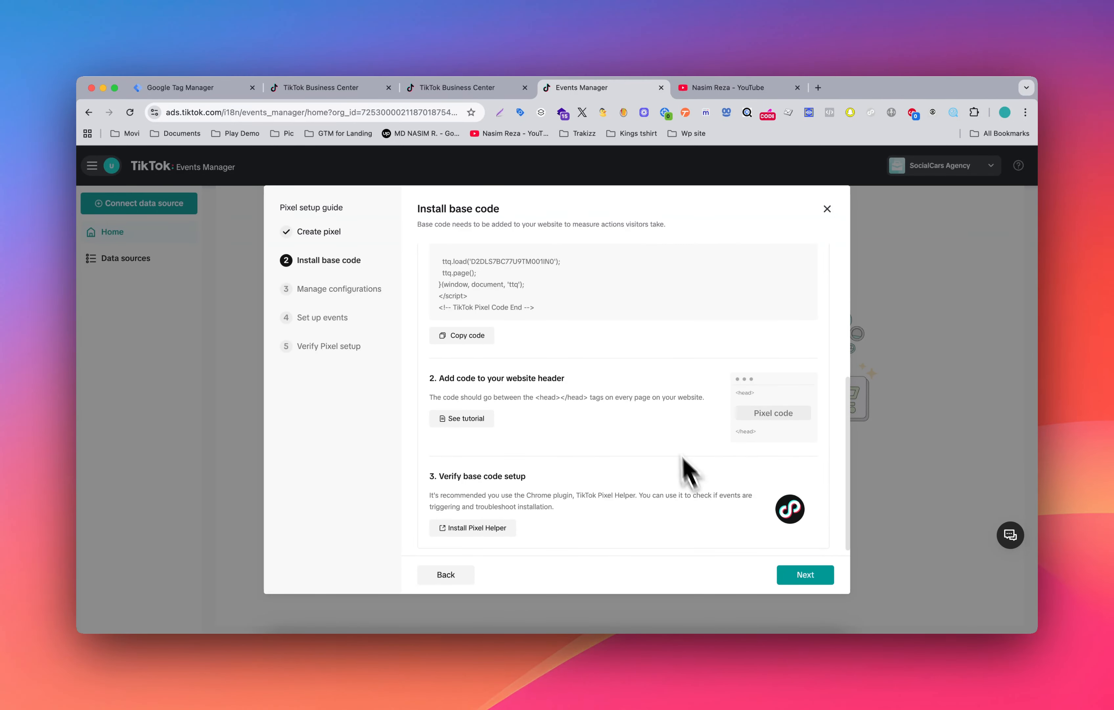
{"action": "scroll", "coordinate": [503, 418], "scroll_direction": "down", "scroll_amount": 1}
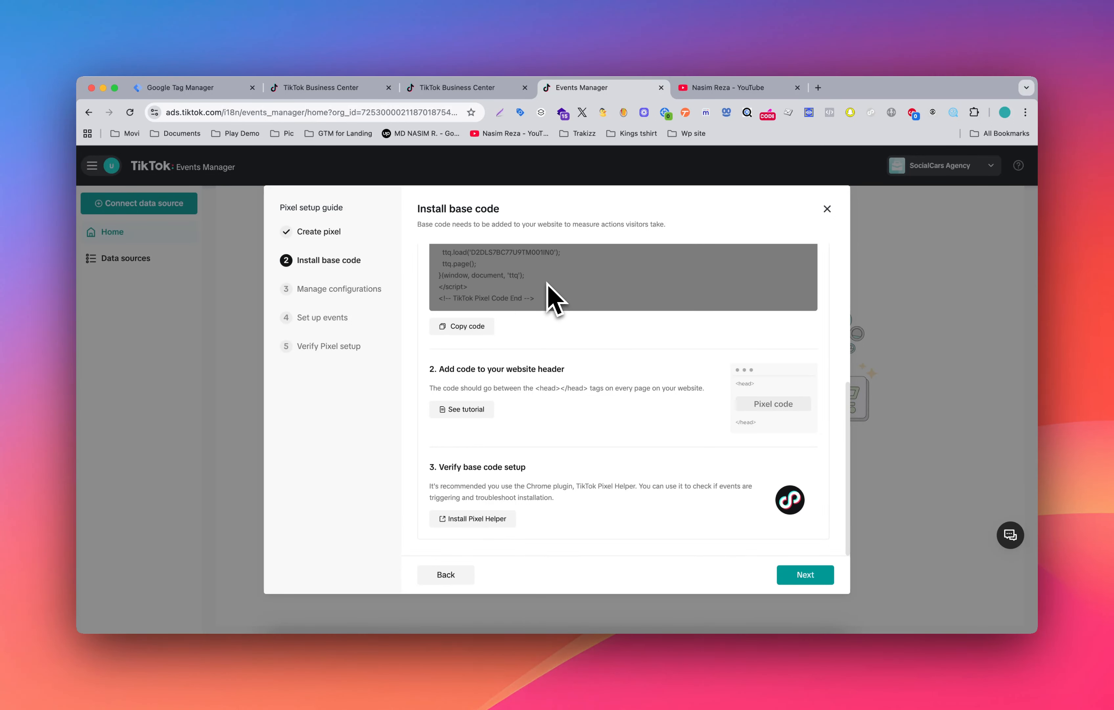
{"action": "scroll", "coordinate": [552, 300], "scroll_direction": "up", "scroll_amount": 1}
{"action": "scroll", "coordinate": [554, 300], "scroll_direction": "down", "scroll_amount": 1}
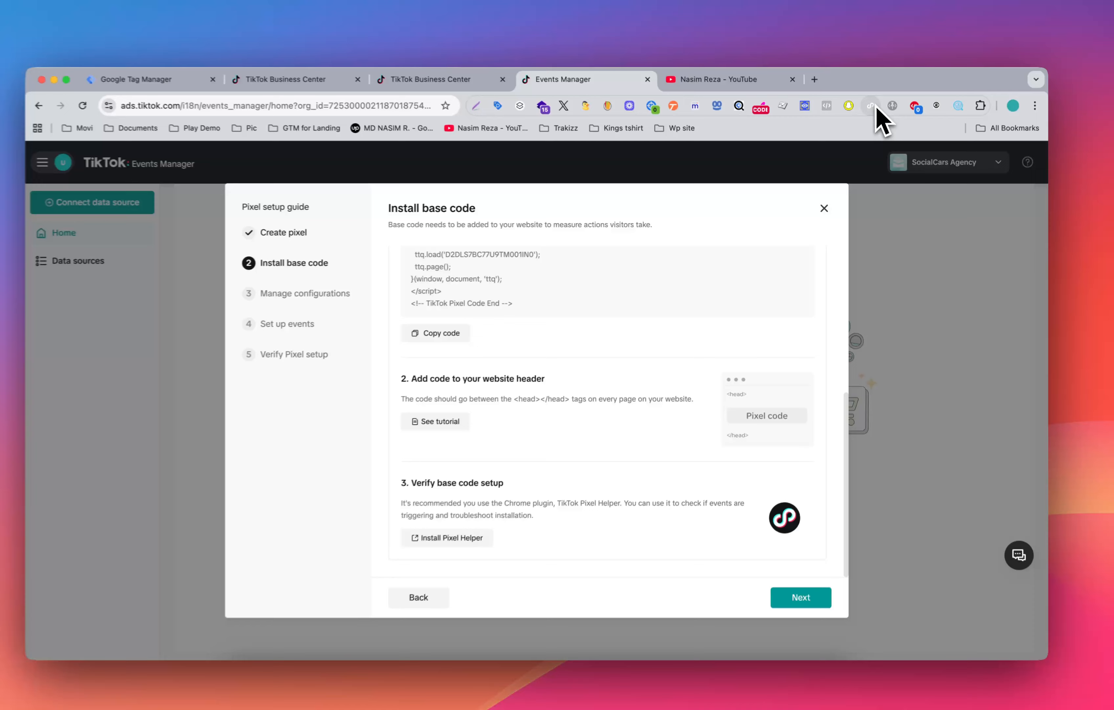
Check the current page with the TikTok Pixel Helper extension and return to the base code instructions.
{"action": "left_click", "coordinate": [871, 112]}
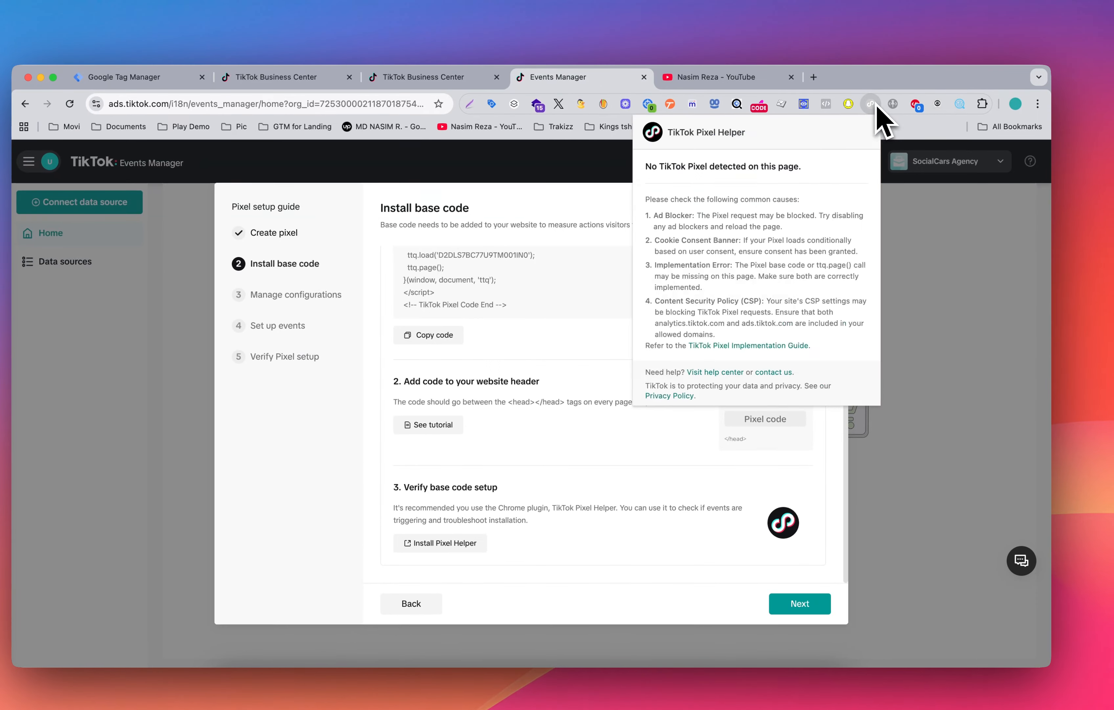
{"action": "left_click", "coordinate": [540, 437]}
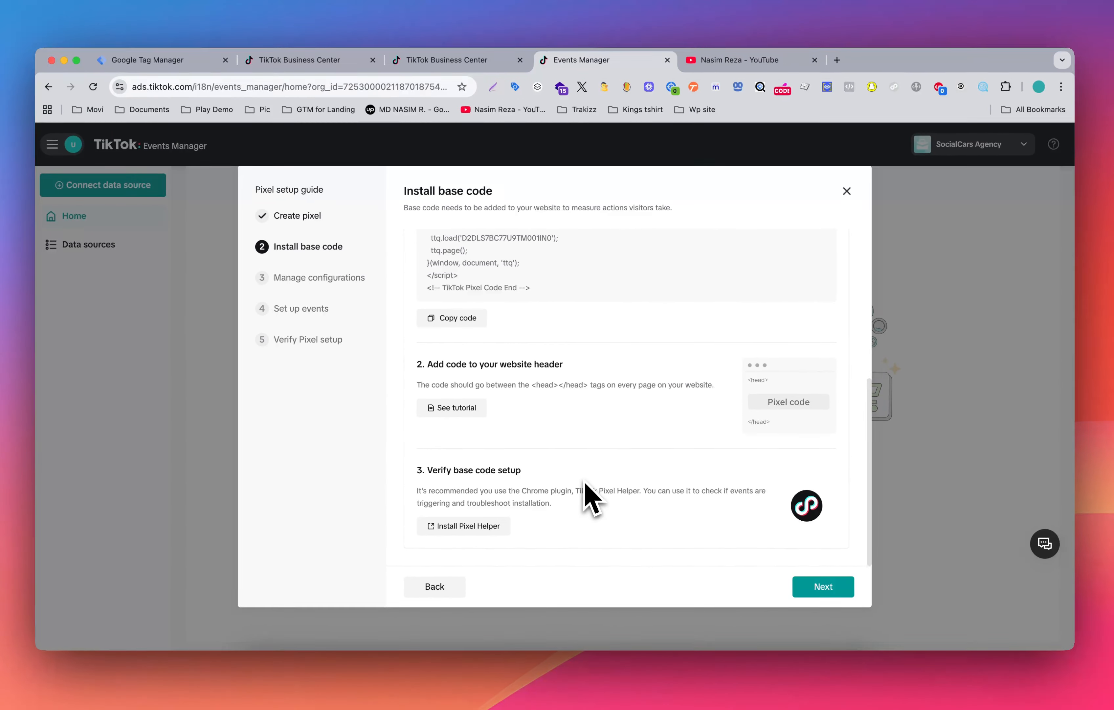
{"action": "scroll", "coordinate": [552, 325], "scroll_direction": "up", "scroll_amount": 5}
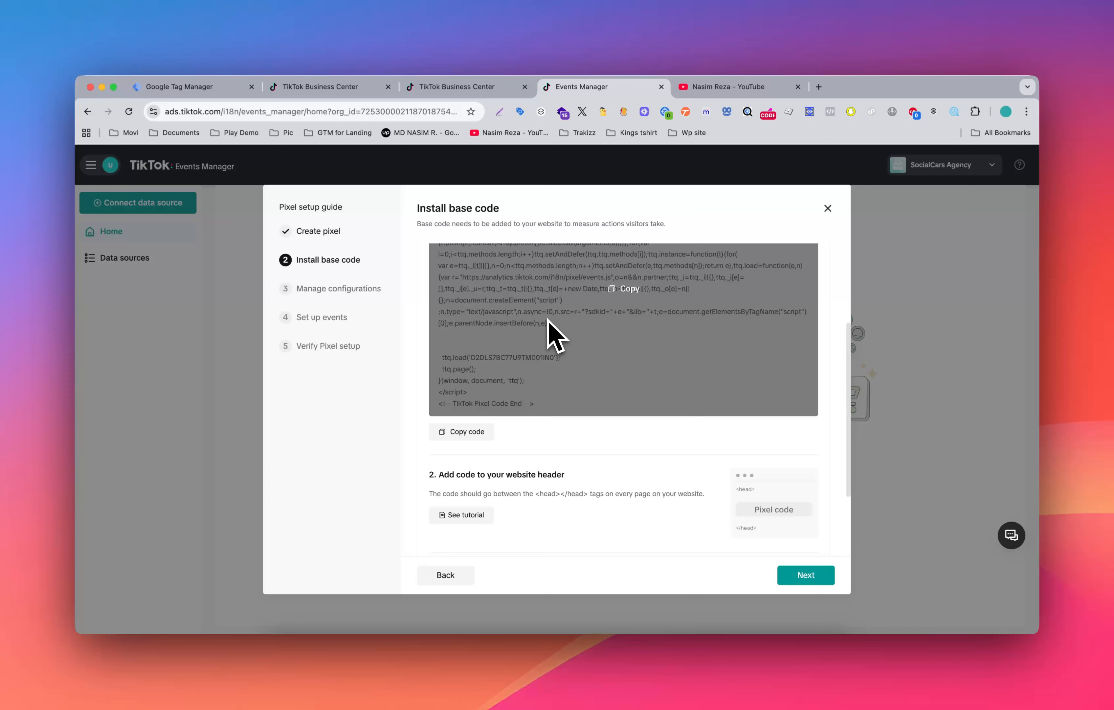
{"action": "scroll", "coordinate": [611, 396], "scroll_direction": "down", "scroll_amount": 3}
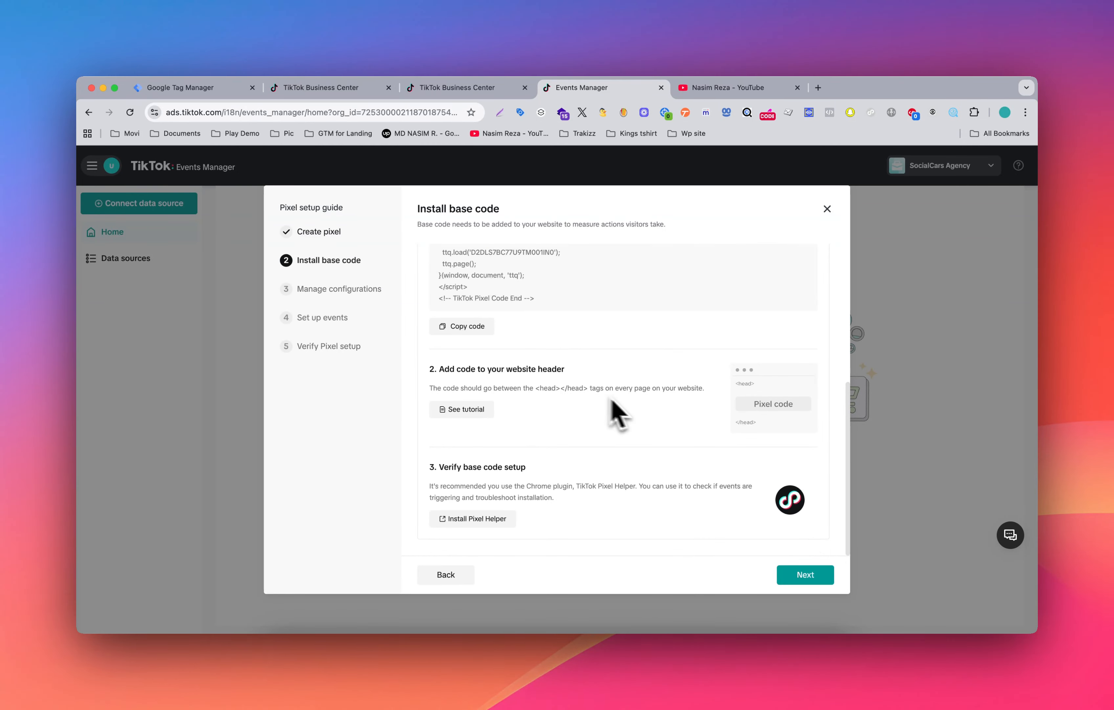
Copy the pixel base code to the clipboard again and continue to the Manage configurations stage.
{"action": "scroll", "coordinate": [644, 411], "scroll_direction": "up", "scroll_amount": 5}
{"action": "left_click", "coordinate": [620, 379]}
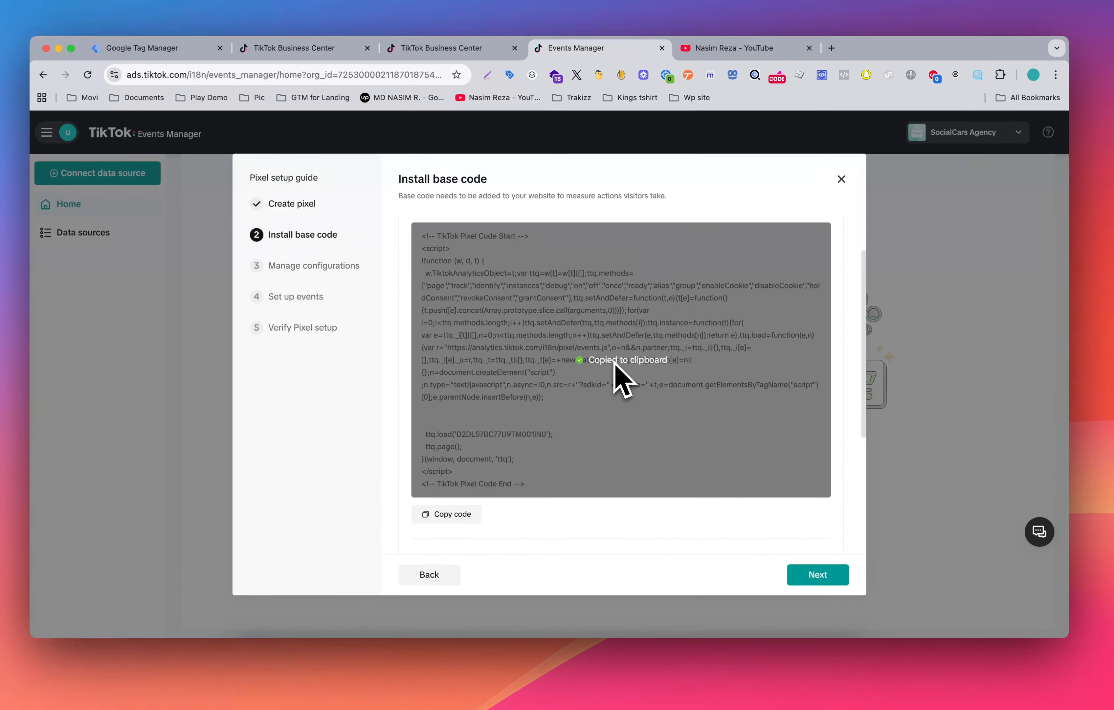
{"action": "scroll", "coordinate": [616, 373], "scroll_direction": "down", "scroll_amount": 5}
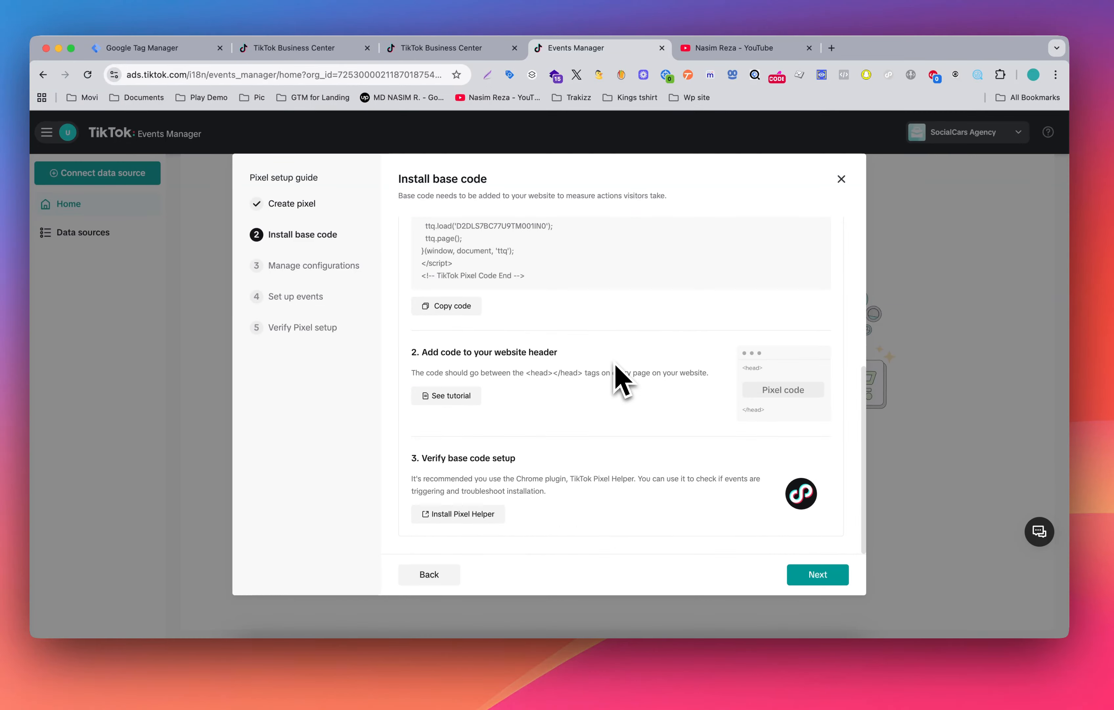
{"action": "left_click", "coordinate": [796, 577]}
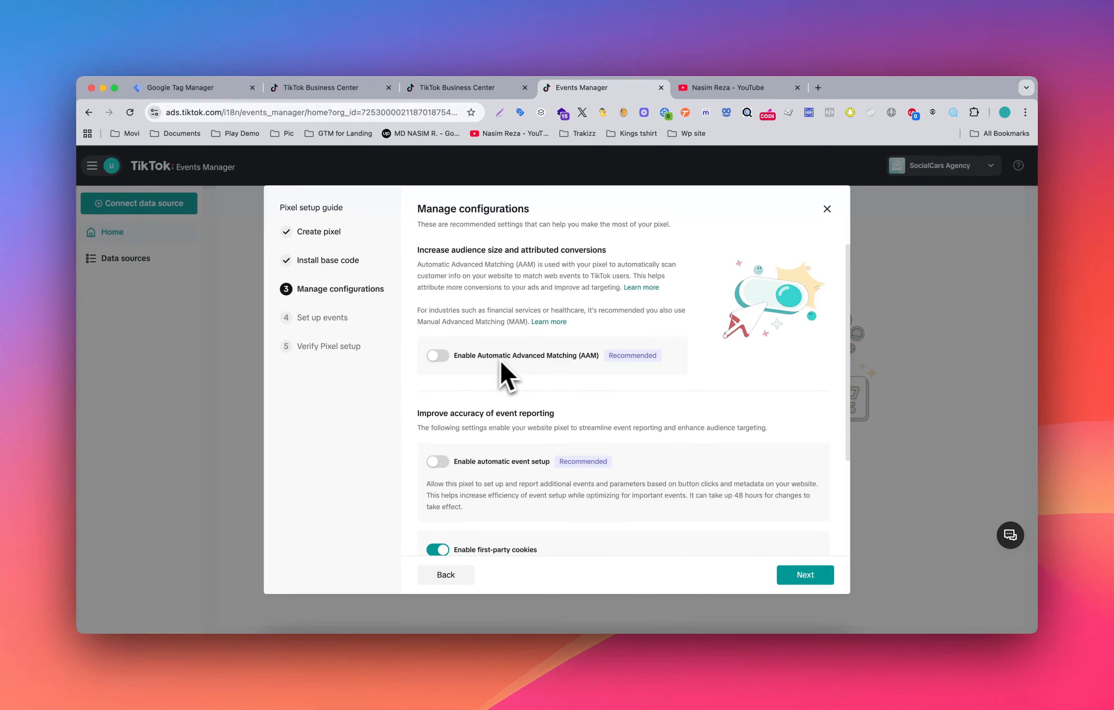
Enable Automatic Advanced Matching and automatic event setup for the pixel, and continue to the event setup stage.
{"action": "left_click", "coordinate": [443, 356]}
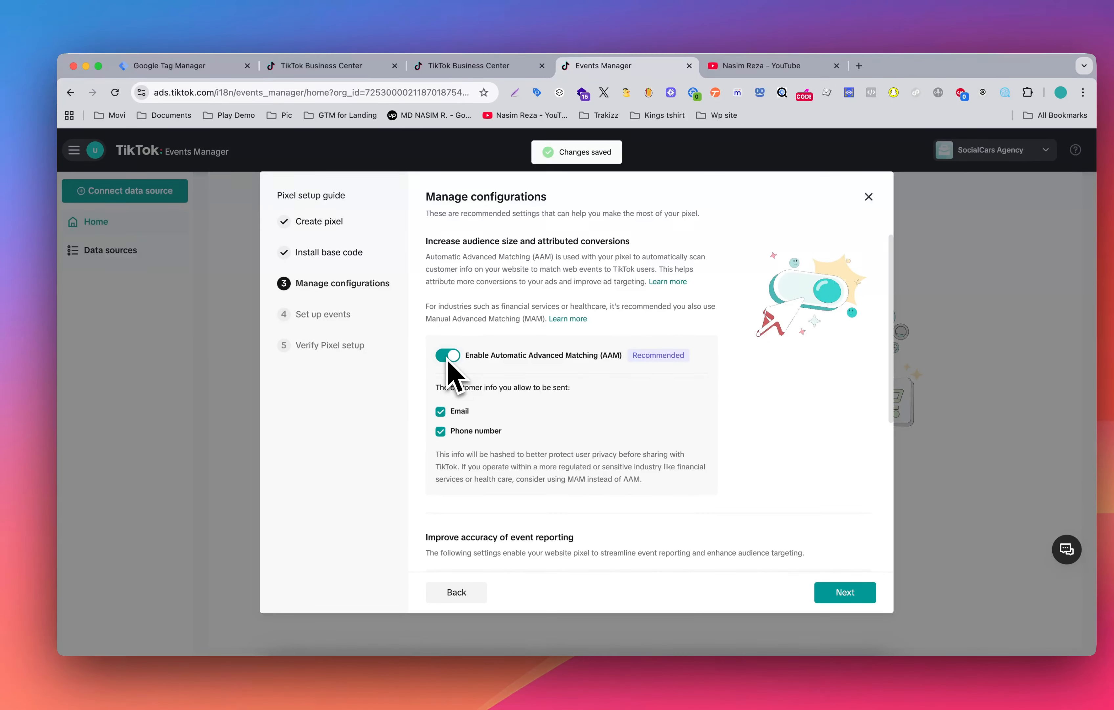
{"action": "scroll", "coordinate": [451, 375], "scroll_direction": "down", "scroll_amount": 5}
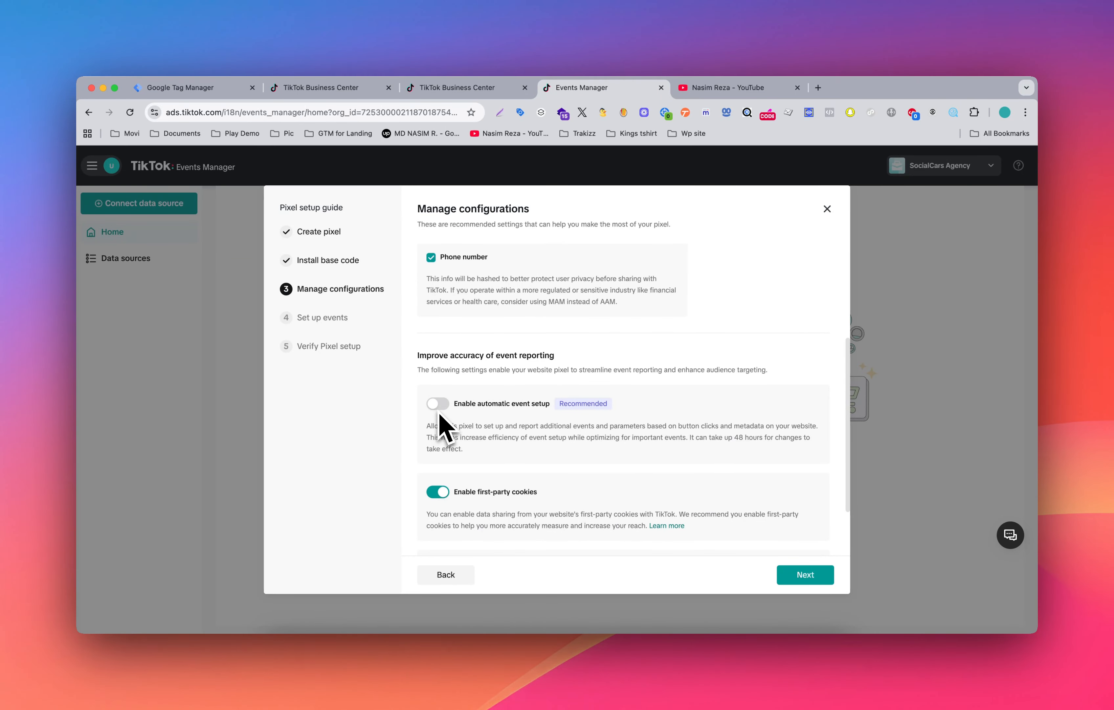
{"action": "scroll", "coordinate": [490, 408], "scroll_direction": "down", "scroll_amount": 1}
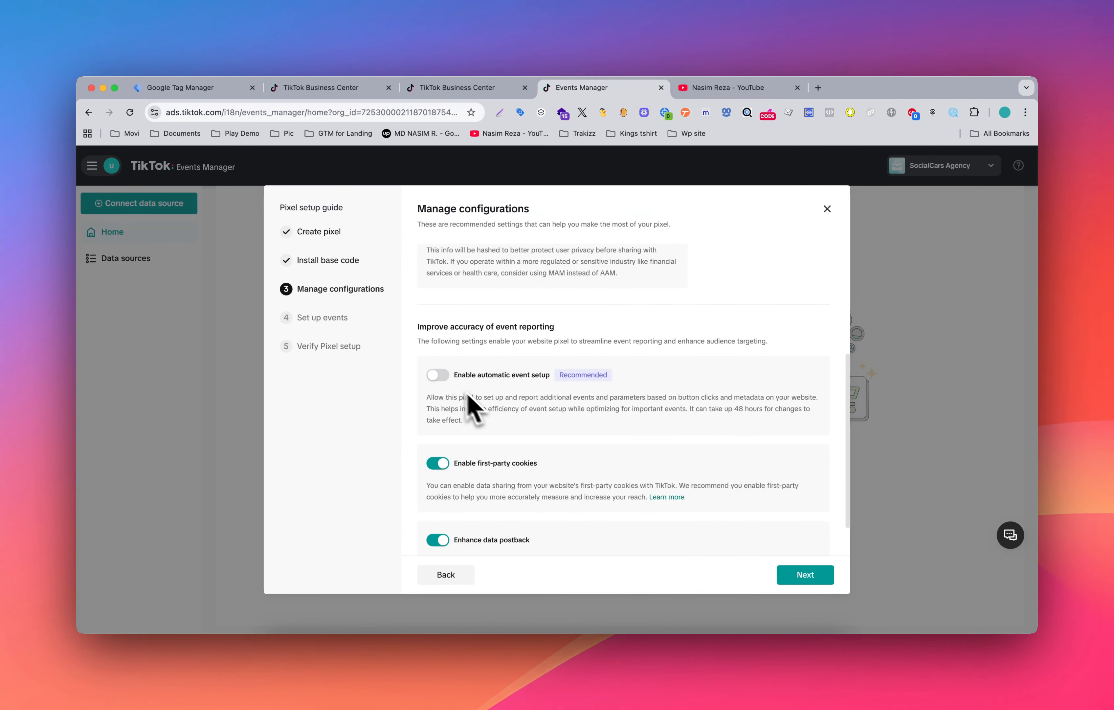
{"action": "left_click", "coordinate": [438, 375]}
{"action": "scroll", "coordinate": [445, 384], "scroll_direction": "down", "scroll_amount": 1}
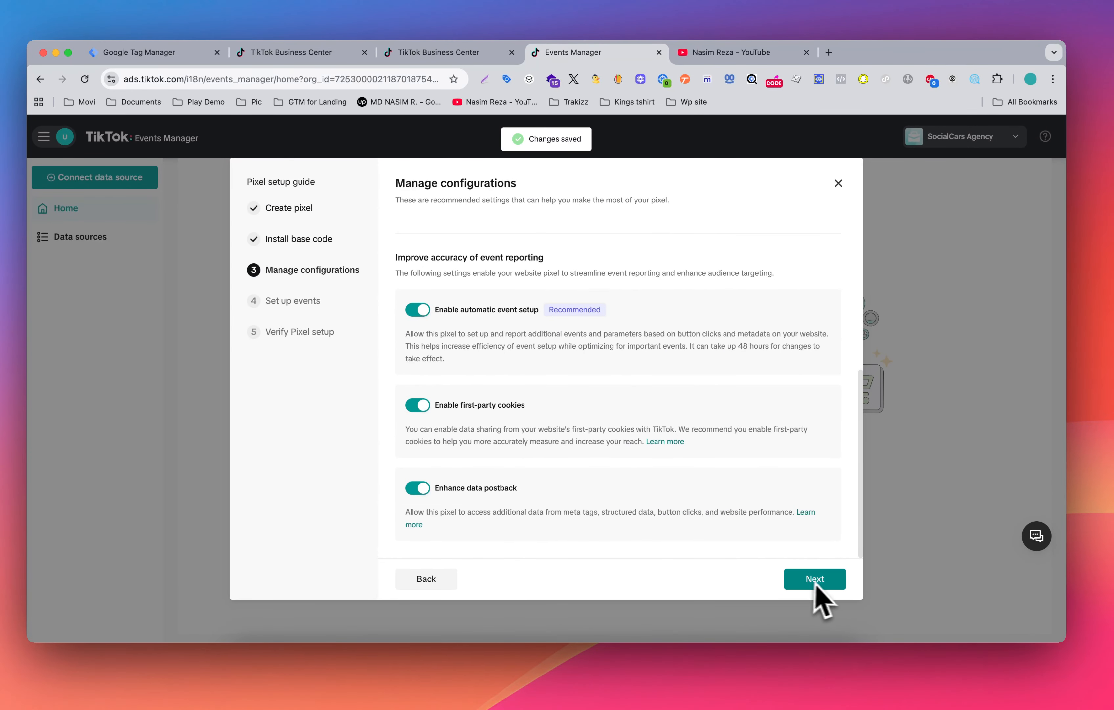
{"action": "left_click", "coordinate": [826, 583]}
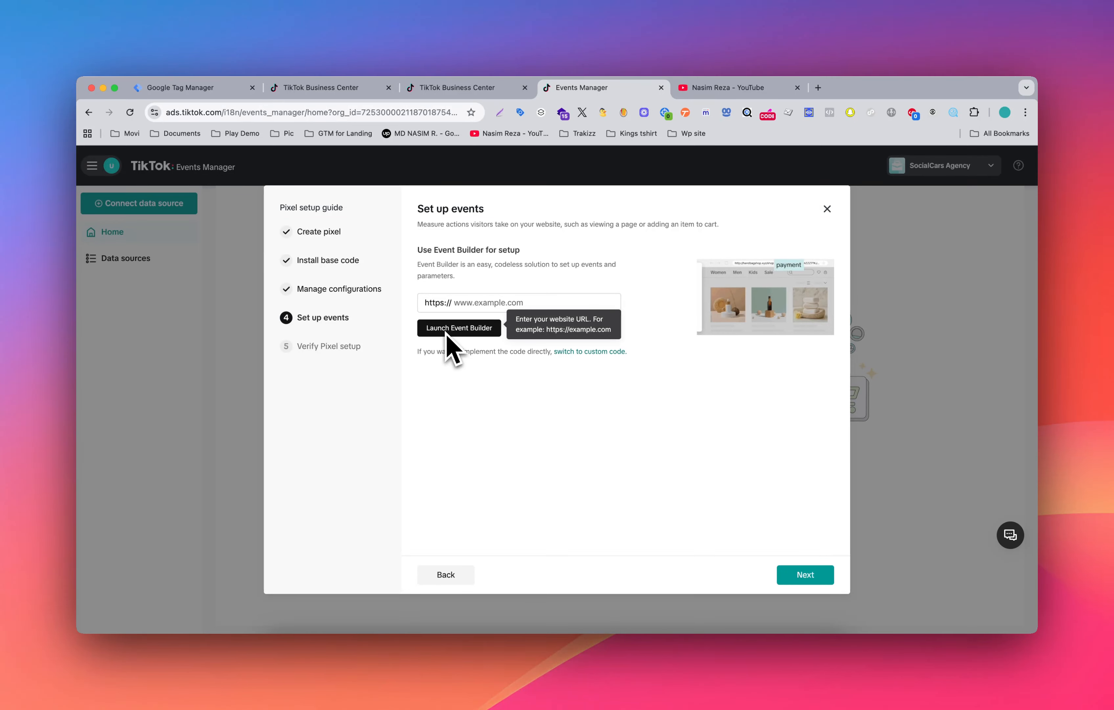
Skip Event Builder without entering a website URL and finish the pixel setup guide.
{"action": "left_click", "coordinate": [789, 575]}
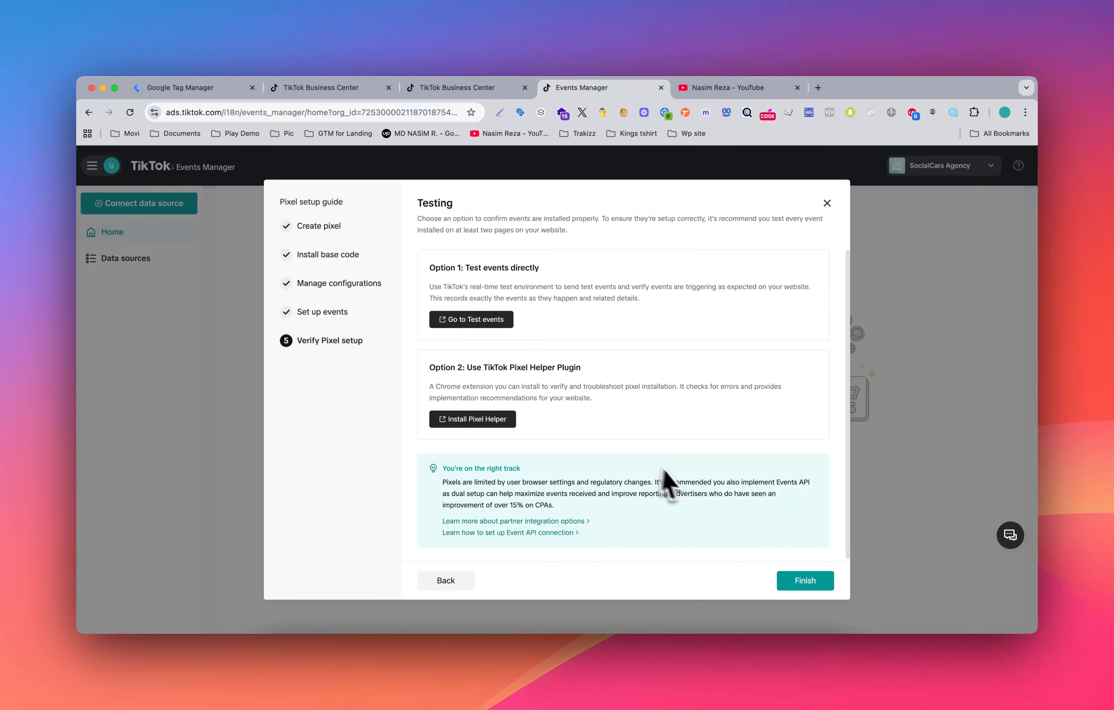
{"action": "scroll", "coordinate": [597, 468], "scroll_direction": "down", "scroll_amount": 1}
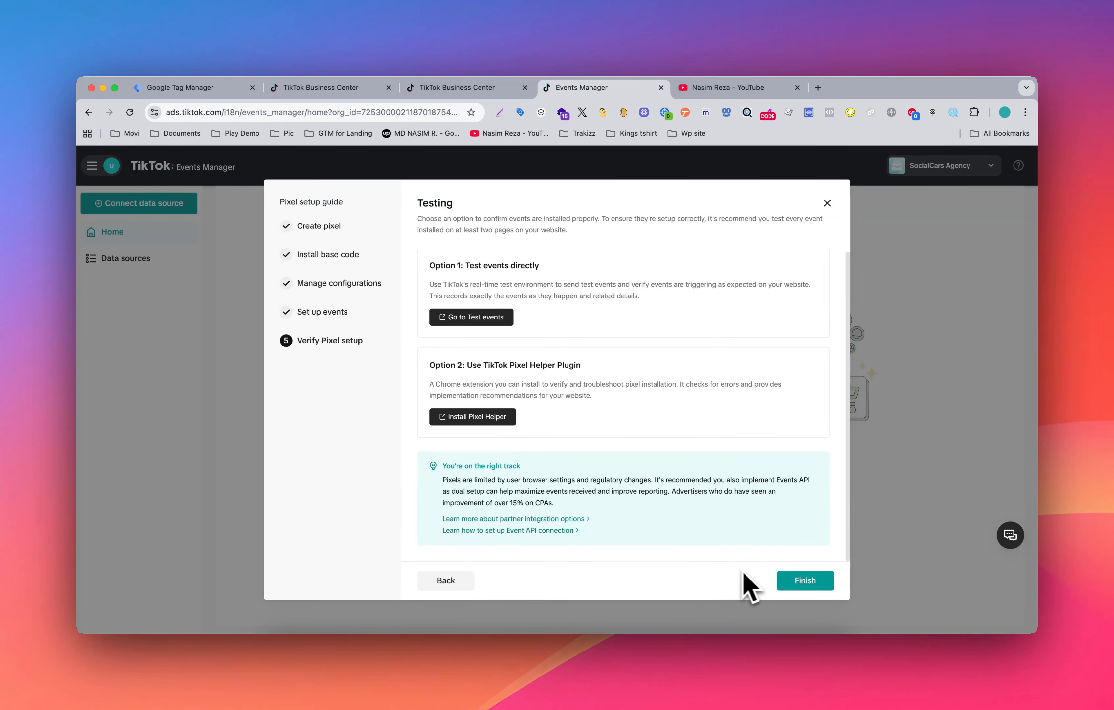
{"action": "left_click", "coordinate": [805, 580]}
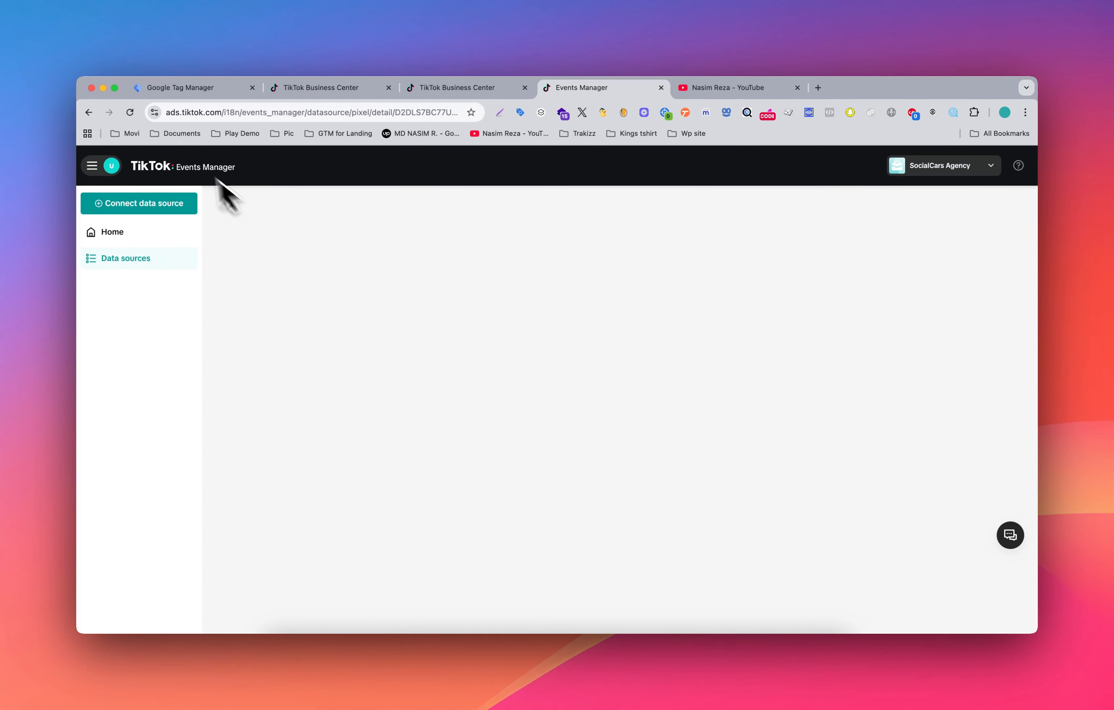
Reload the Demo YT pixel's detail page and highlight its Pixel ID.
{"action": "left_click", "coordinate": [130, 113]}
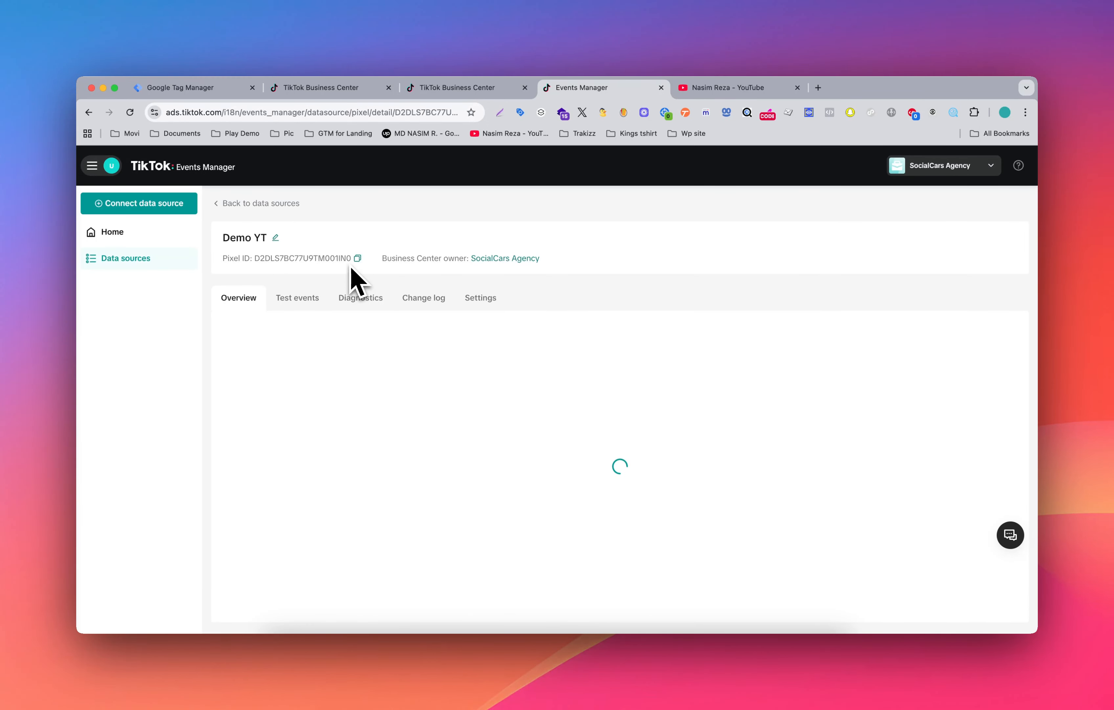
{"action": "left_click_drag", "start_coordinate": [255, 260], "coordinate": [281, 266]}
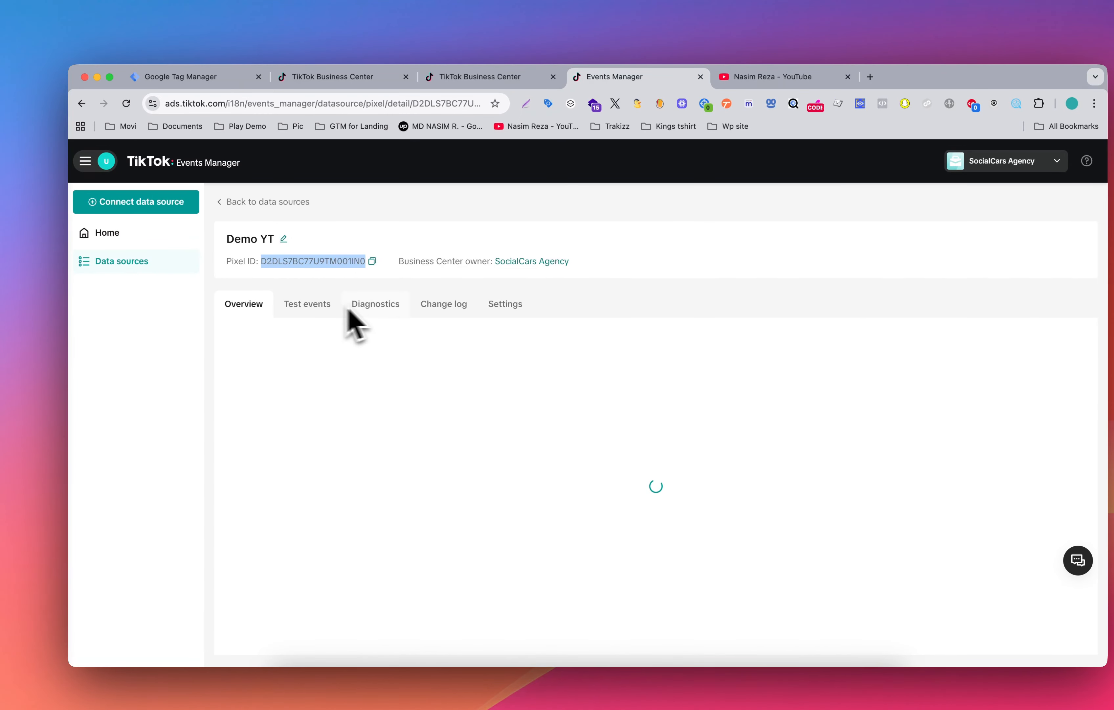
{"action": "scroll", "coordinate": [264, 338], "scroll_direction": "down", "scroll_amount": 1}
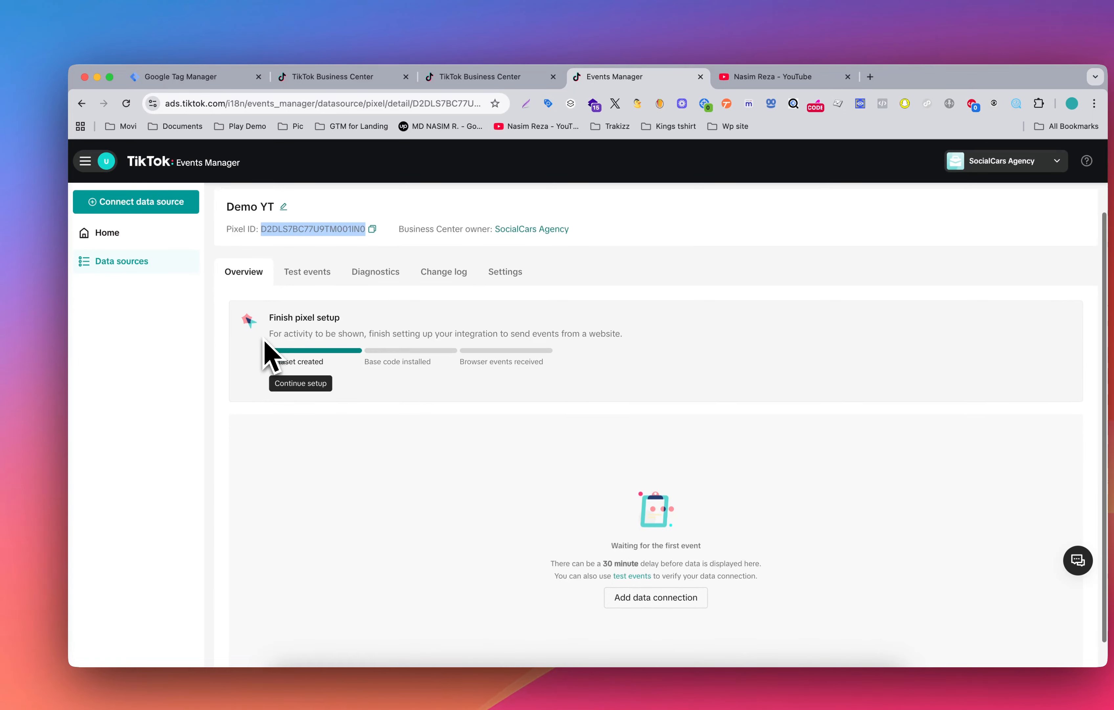
{"action": "scroll", "coordinate": [264, 338], "scroll_direction": "up", "scroll_amount": 1}
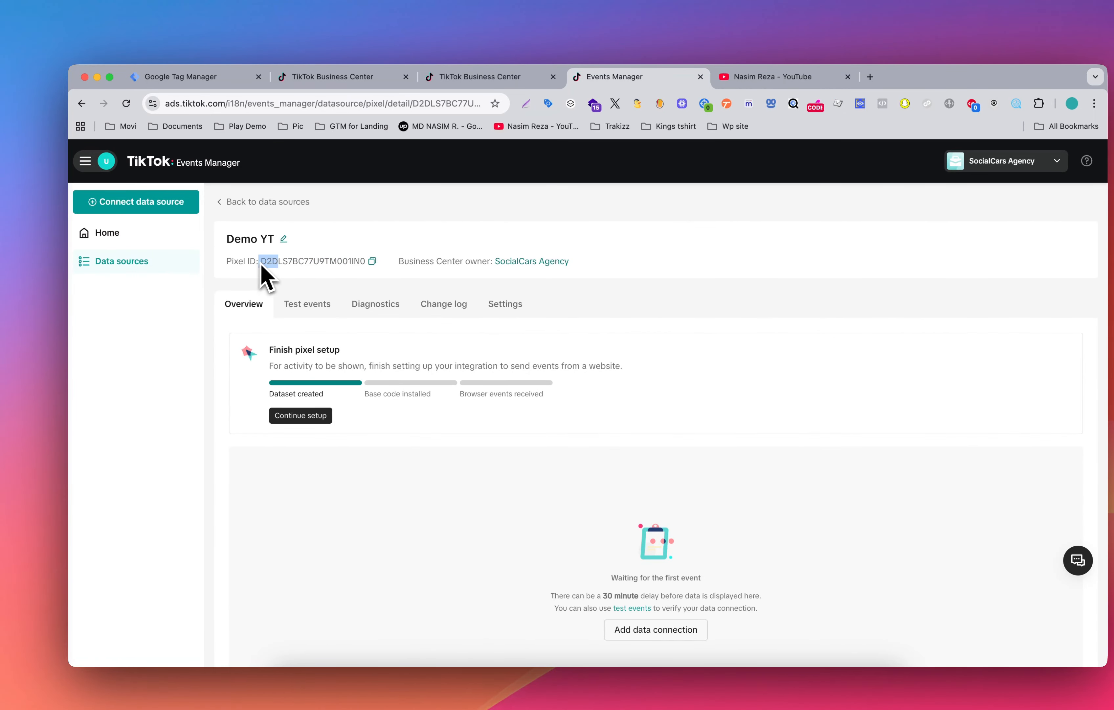
{"action": "left_click_drag", "start_coordinate": [261, 266], "coordinate": [341, 268]}
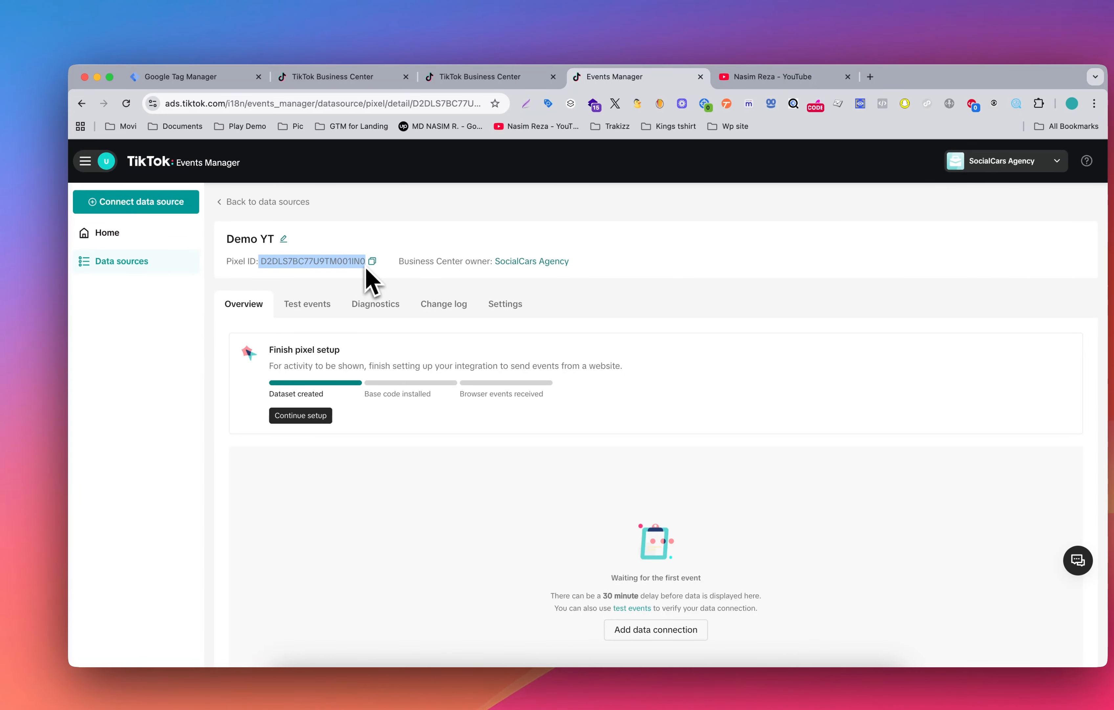
Look through the pixel's Test events, Diagnostics, Change log and Settings pages, down to the Data connection options.
{"action": "left_click", "coordinate": [319, 309]}
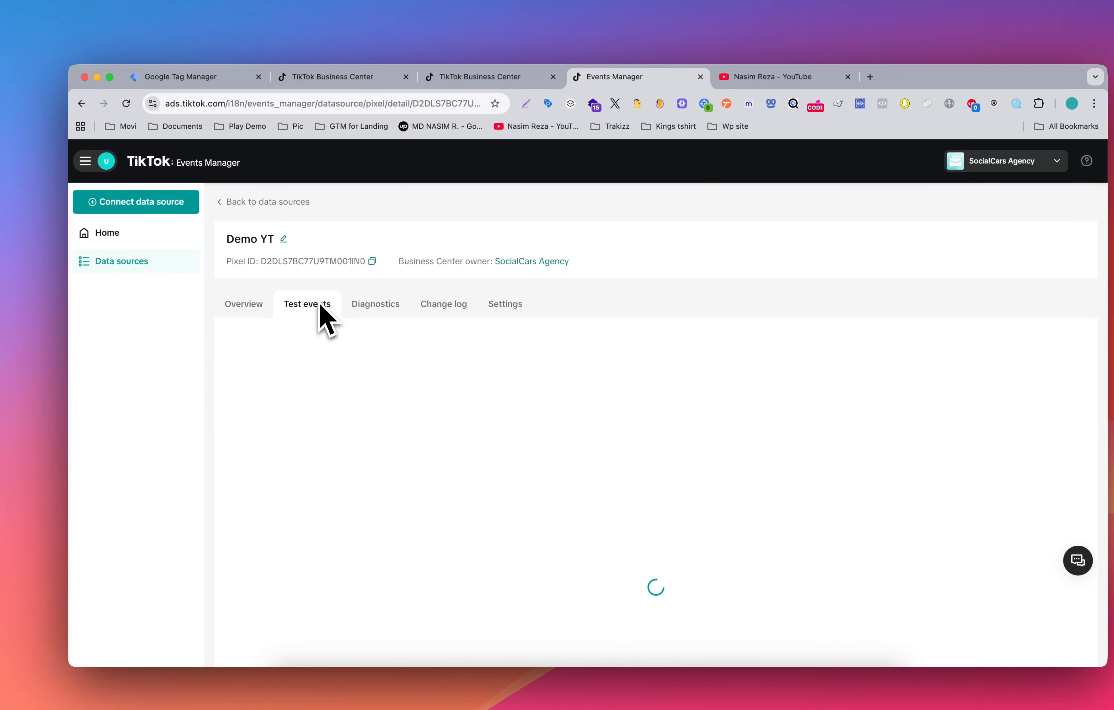
{"action": "left_click", "coordinate": [393, 312]}
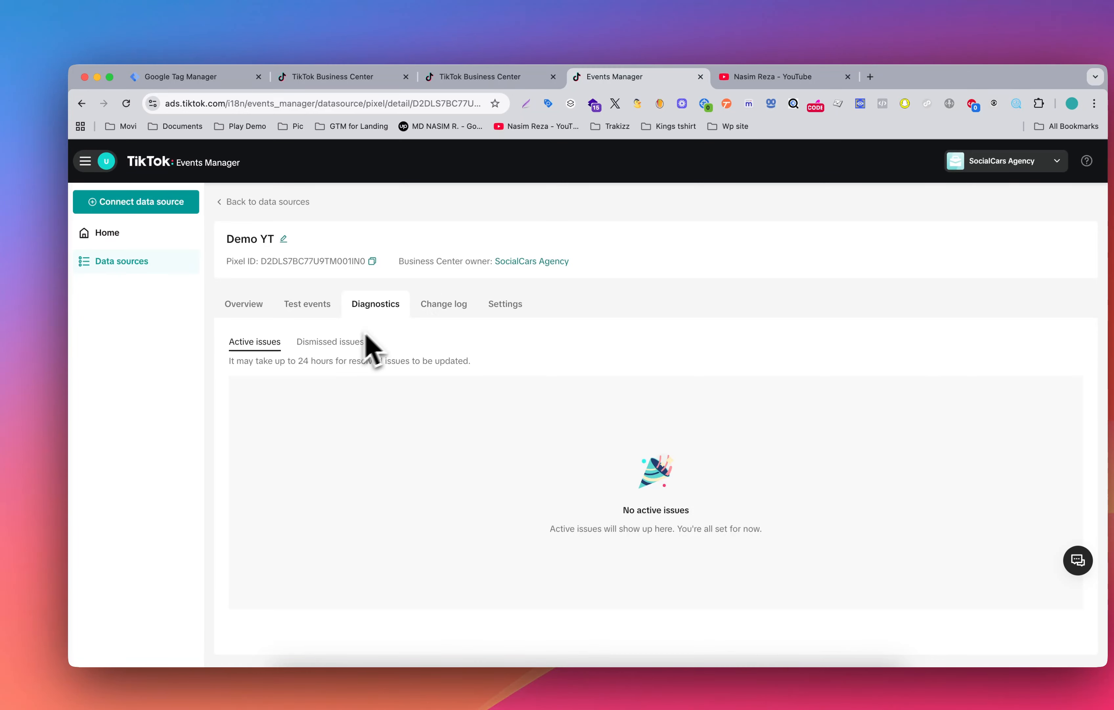
{"action": "left_click", "coordinate": [442, 314]}
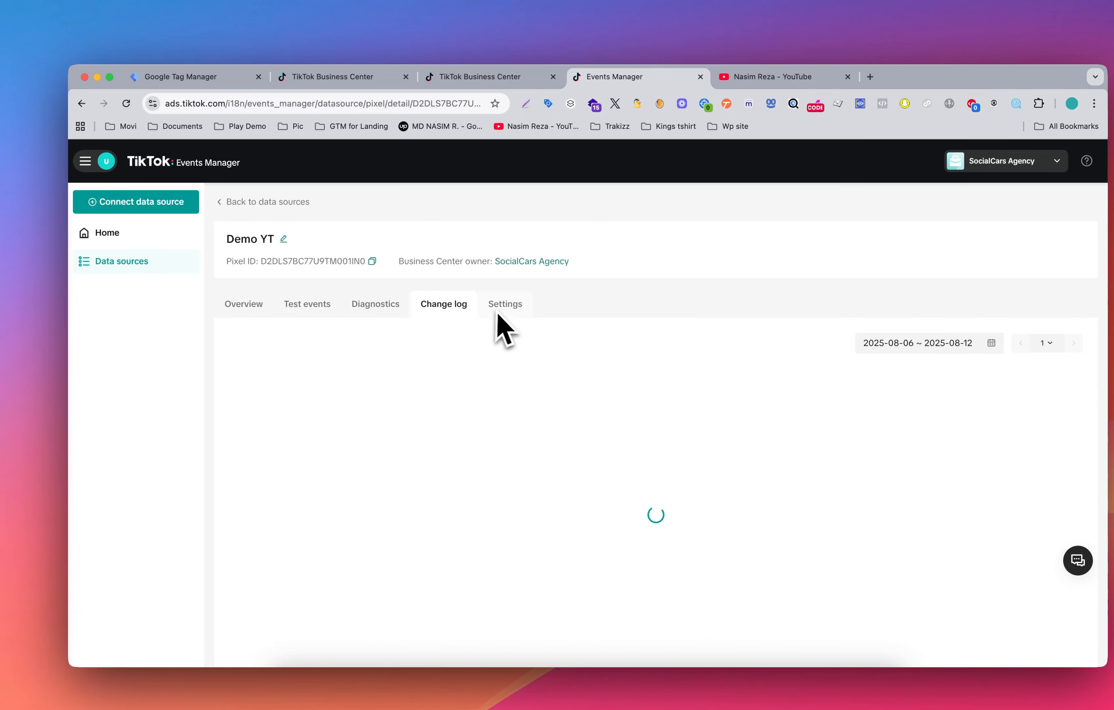
{"action": "left_click", "coordinate": [508, 314]}
{"action": "scroll", "coordinate": [510, 323], "scroll_direction": "down", "scroll_amount": 3}
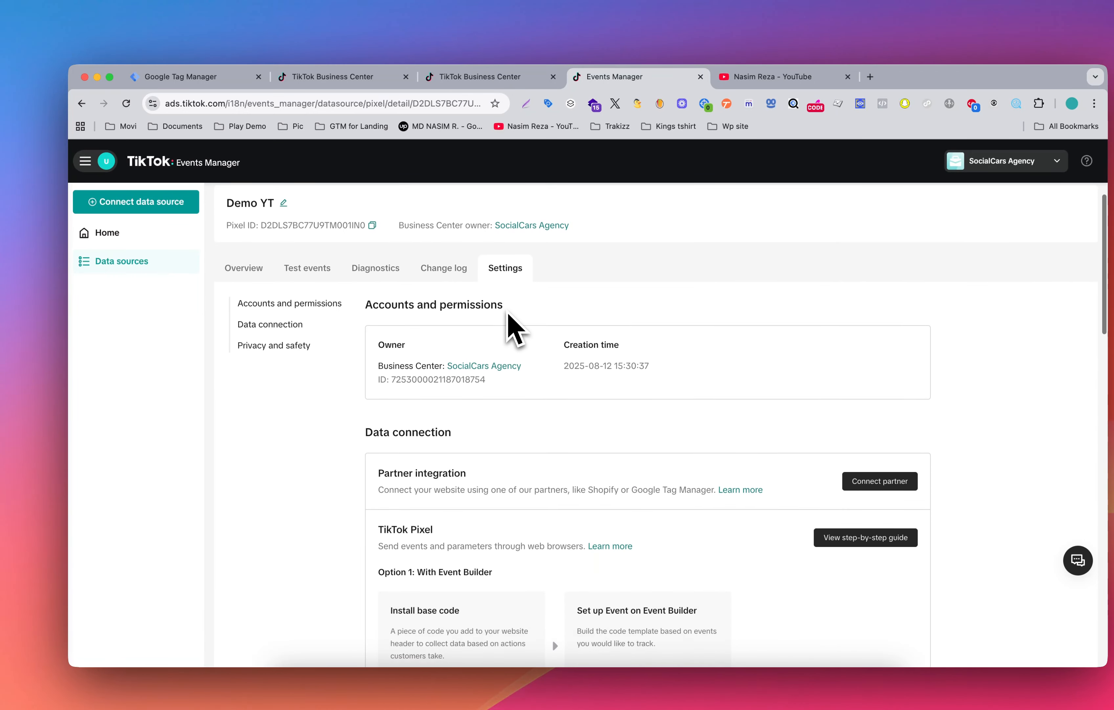
{"action": "scroll", "coordinate": [486, 319], "scroll_direction": "down", "scroll_amount": 5}
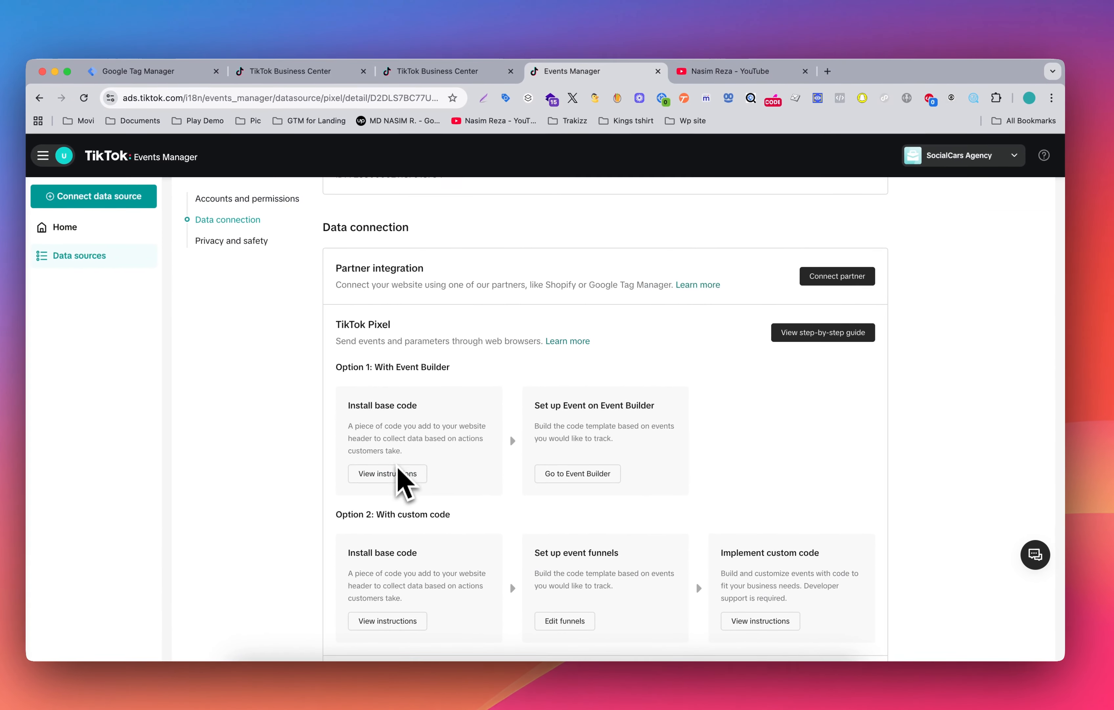
View the Install base code instructions for the Event Builder option and exit the setup guide.
{"action": "left_click", "coordinate": [419, 460]}
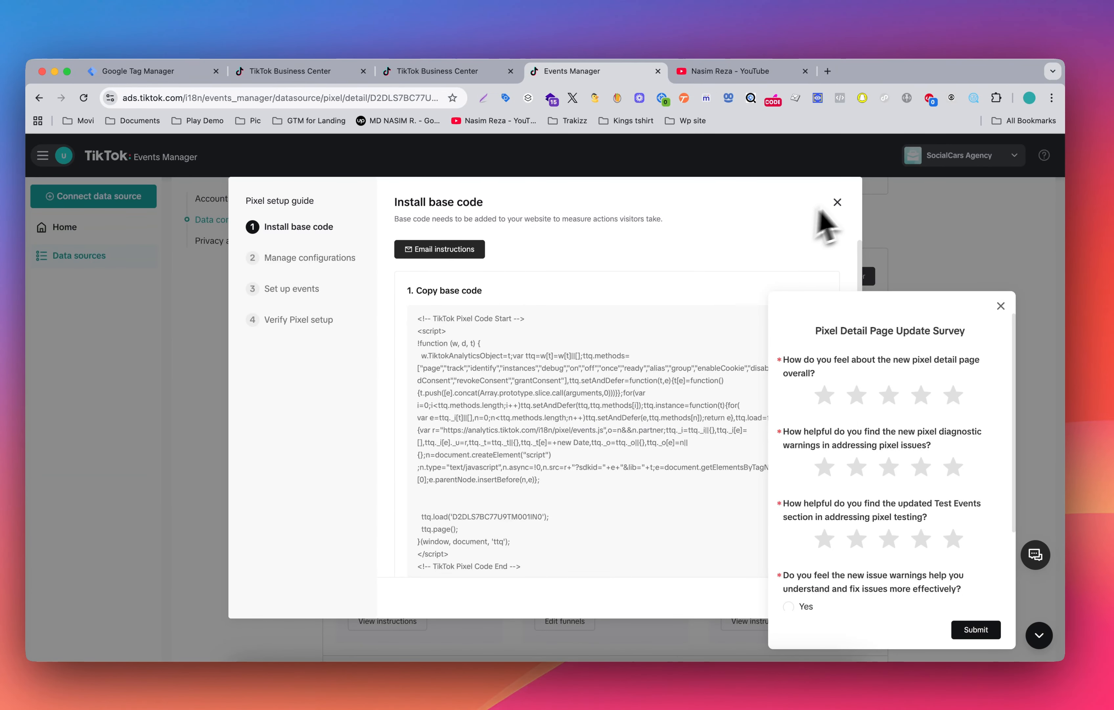
{"action": "left_click", "coordinate": [838, 202]}
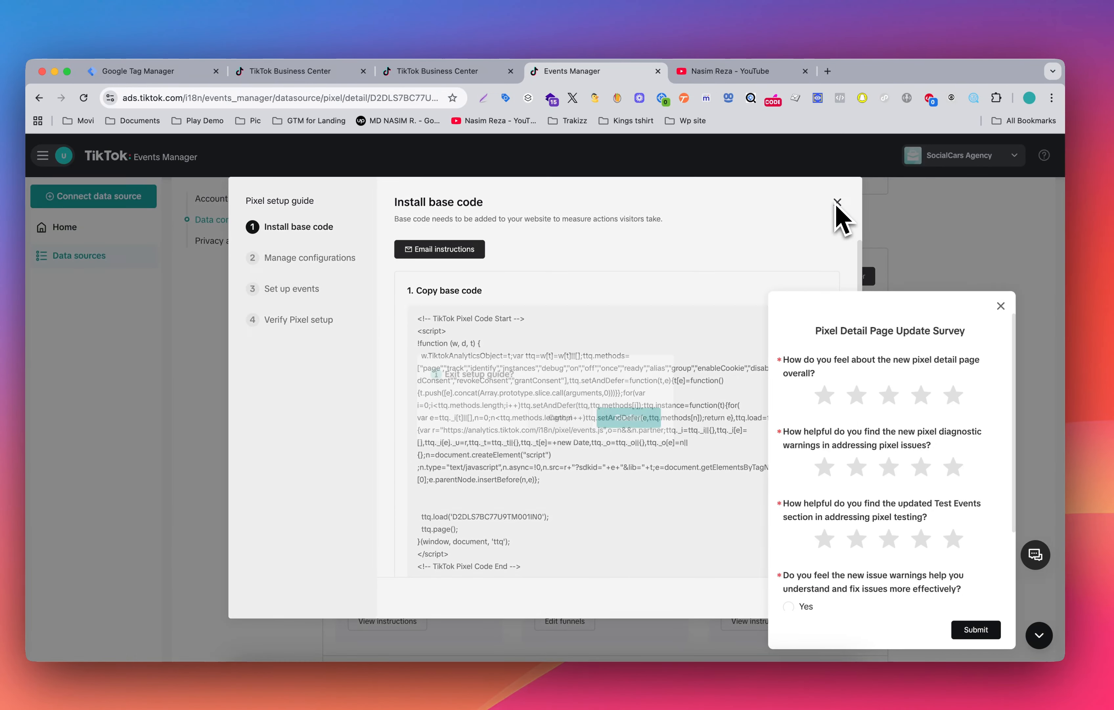
{"action": "left_click", "coordinate": [578, 426]}
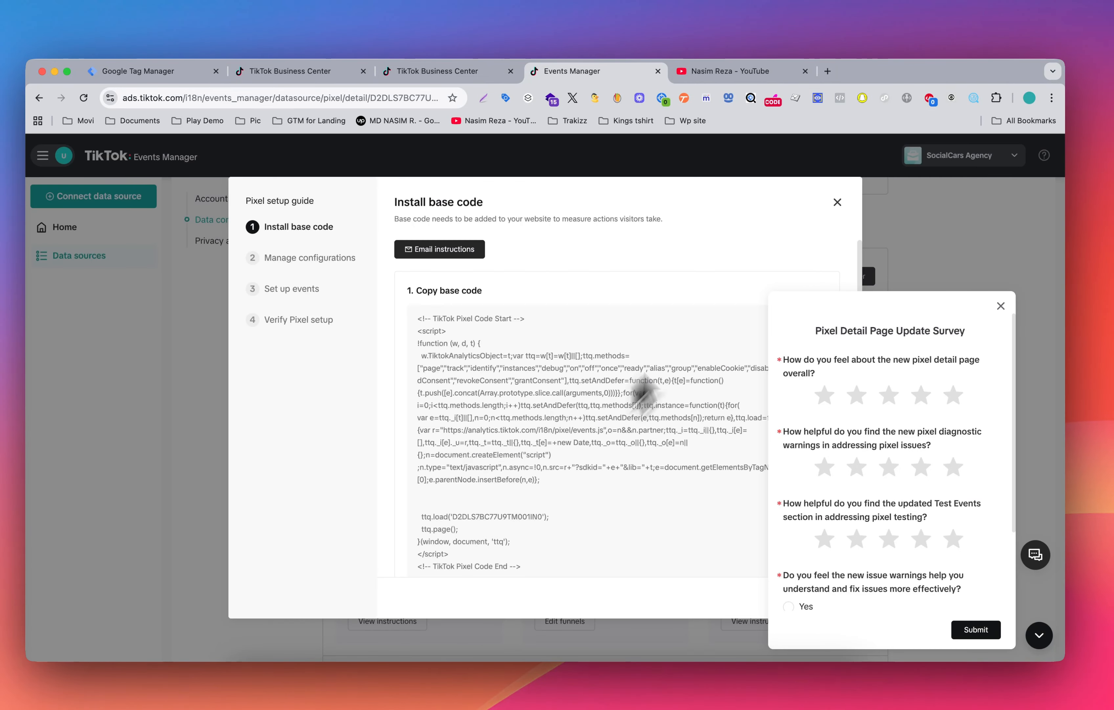
{"action": "left_click", "coordinate": [837, 202]}
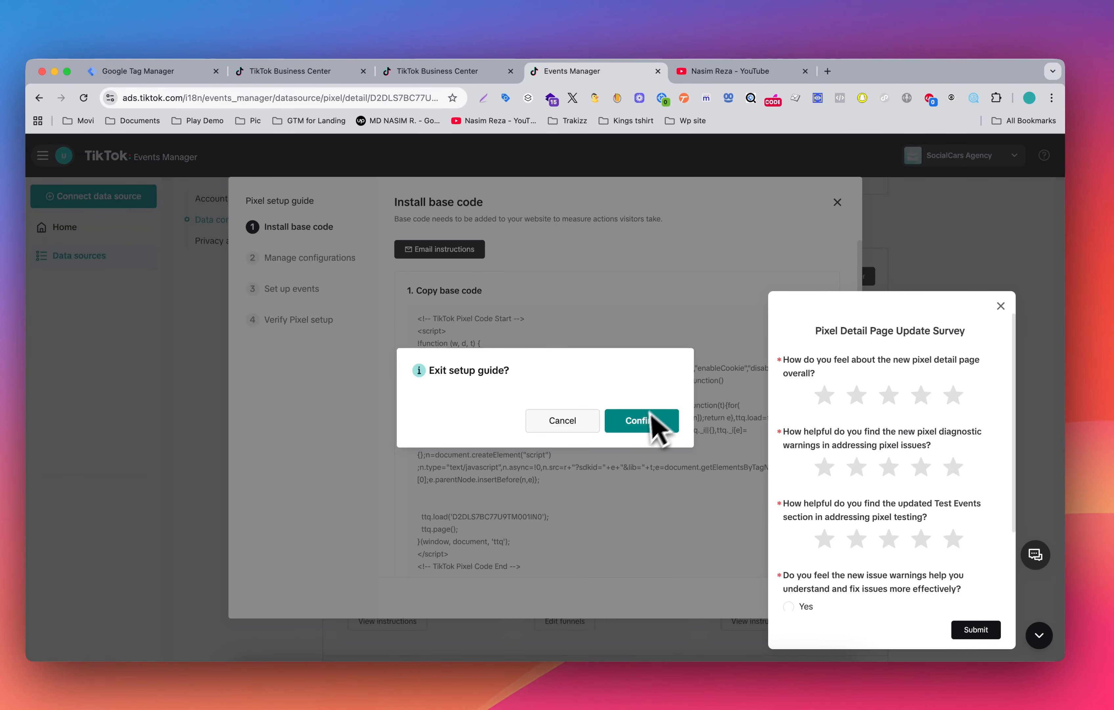
{"action": "left_click", "coordinate": [656, 421]}
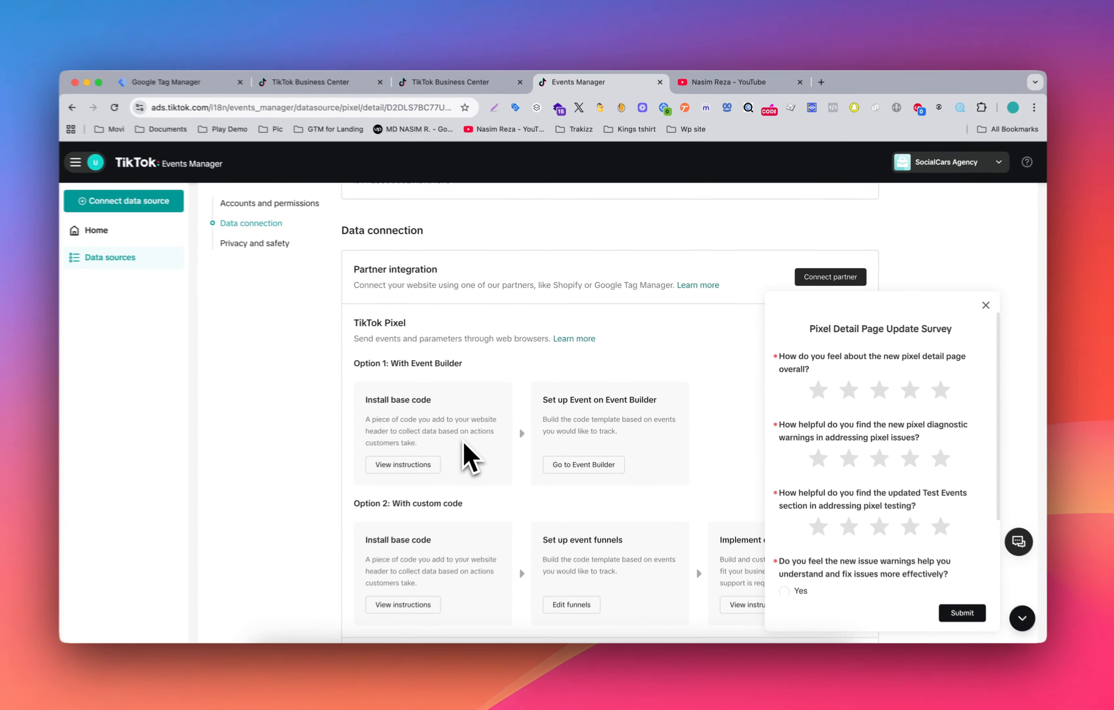
Review the pixel's data connection settings, from partner integration and TikTok Pixel options to Events API, Events API Gateway and Automatic Advanced Matching.
{"action": "scroll", "coordinate": [459, 468], "scroll_direction": "up", "scroll_amount": 2}
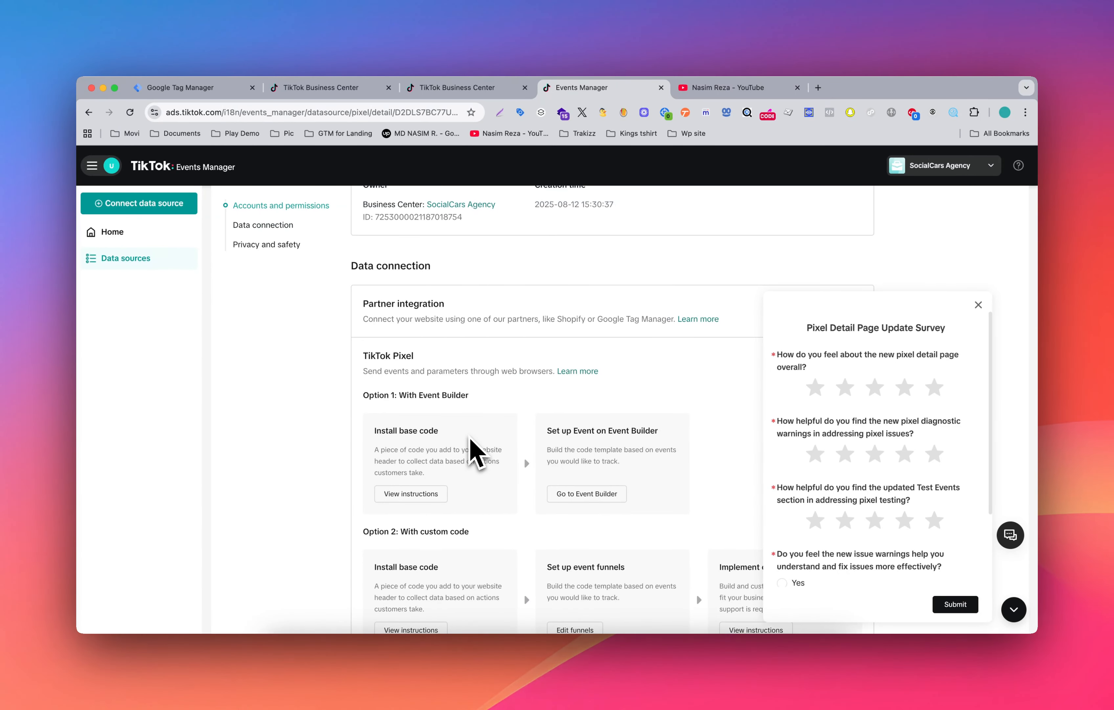
{"action": "scroll", "coordinate": [470, 438], "scroll_direction": "down", "scroll_amount": 4}
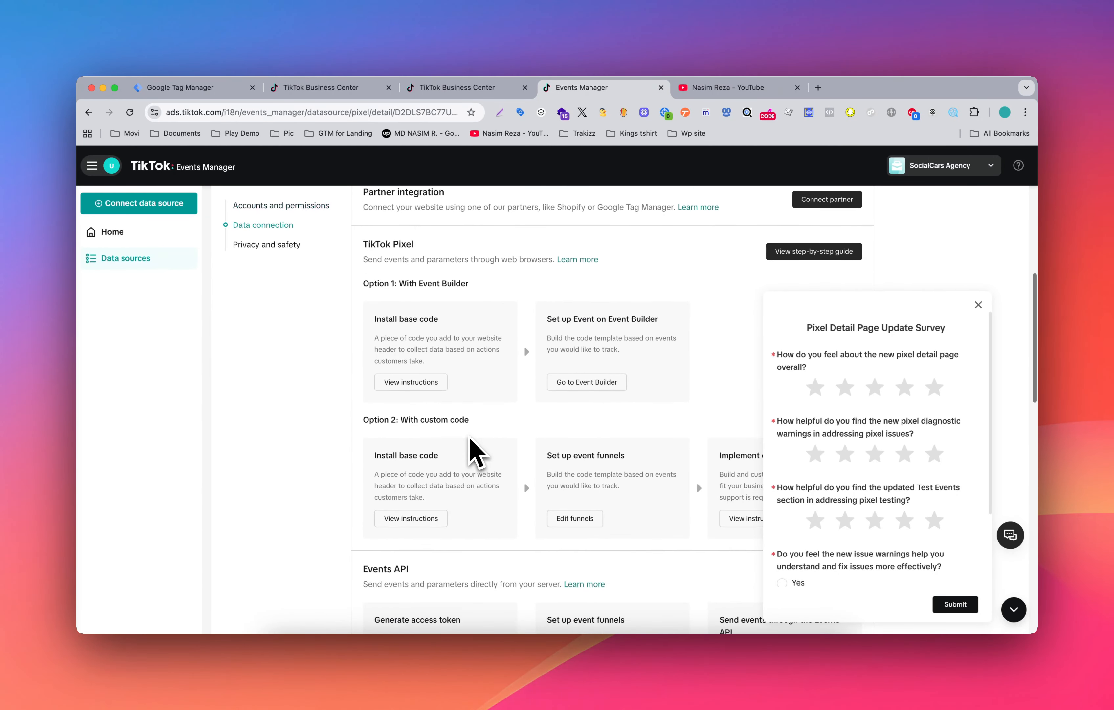
{"action": "scroll", "coordinate": [471, 439], "scroll_direction": "down", "scroll_amount": 6}
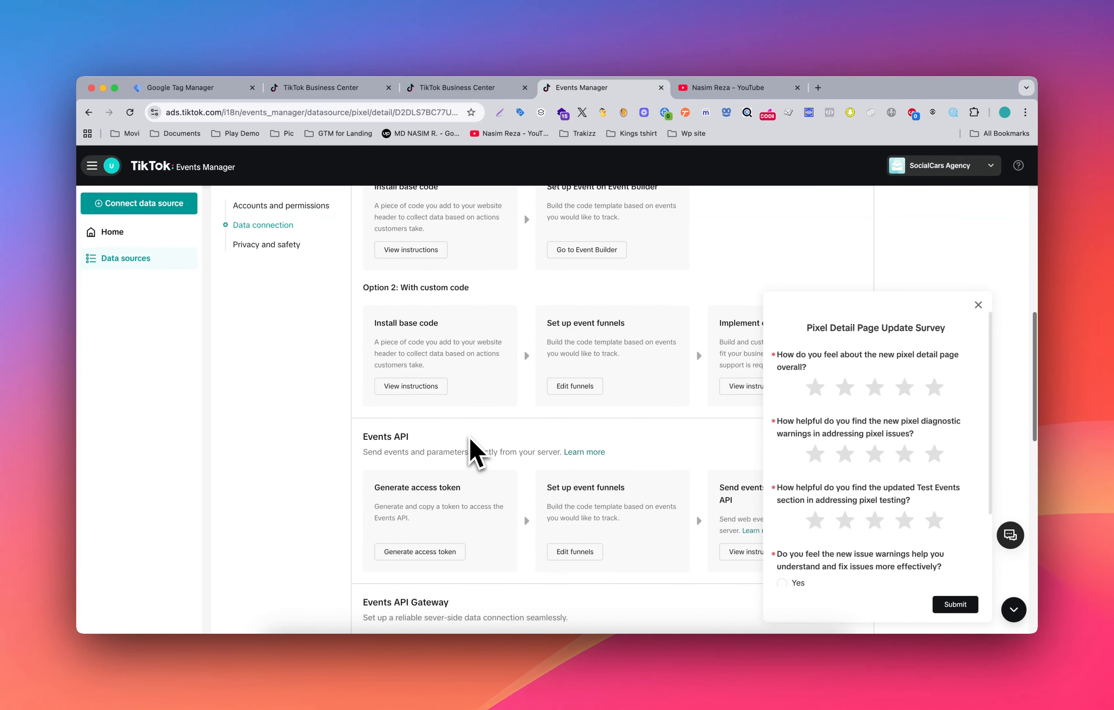
{"action": "scroll", "coordinate": [477, 453], "scroll_direction": "down", "scroll_amount": 3}
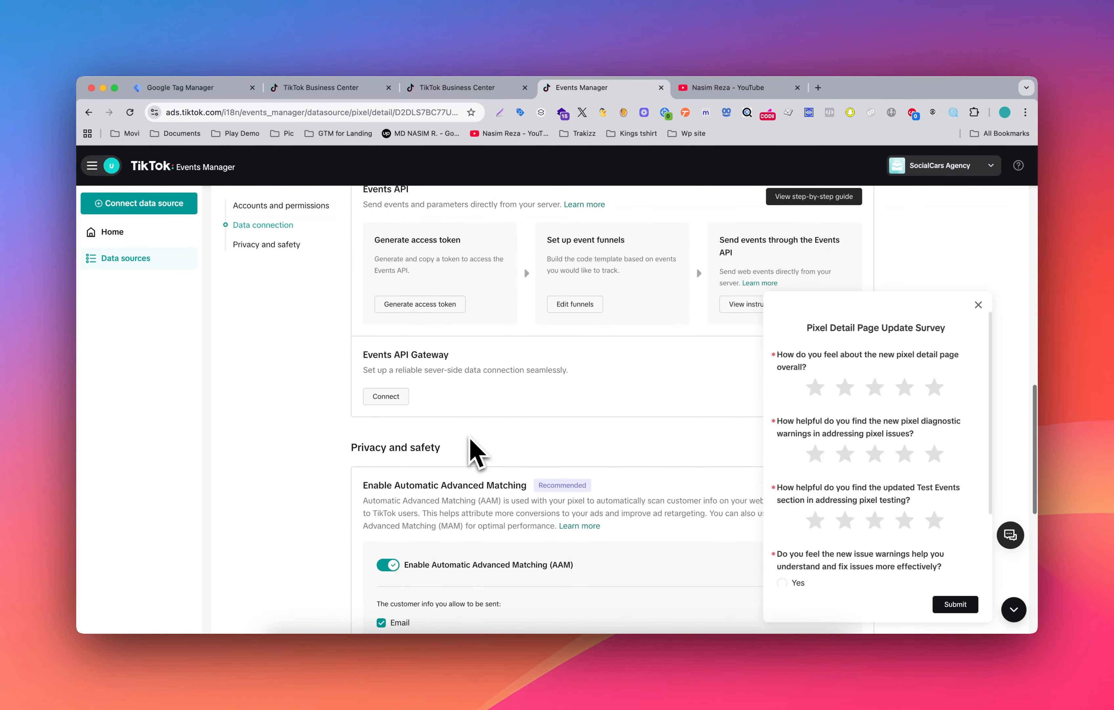
{"action": "scroll", "coordinate": [477, 453], "scroll_direction": "up", "scroll_amount": 10}
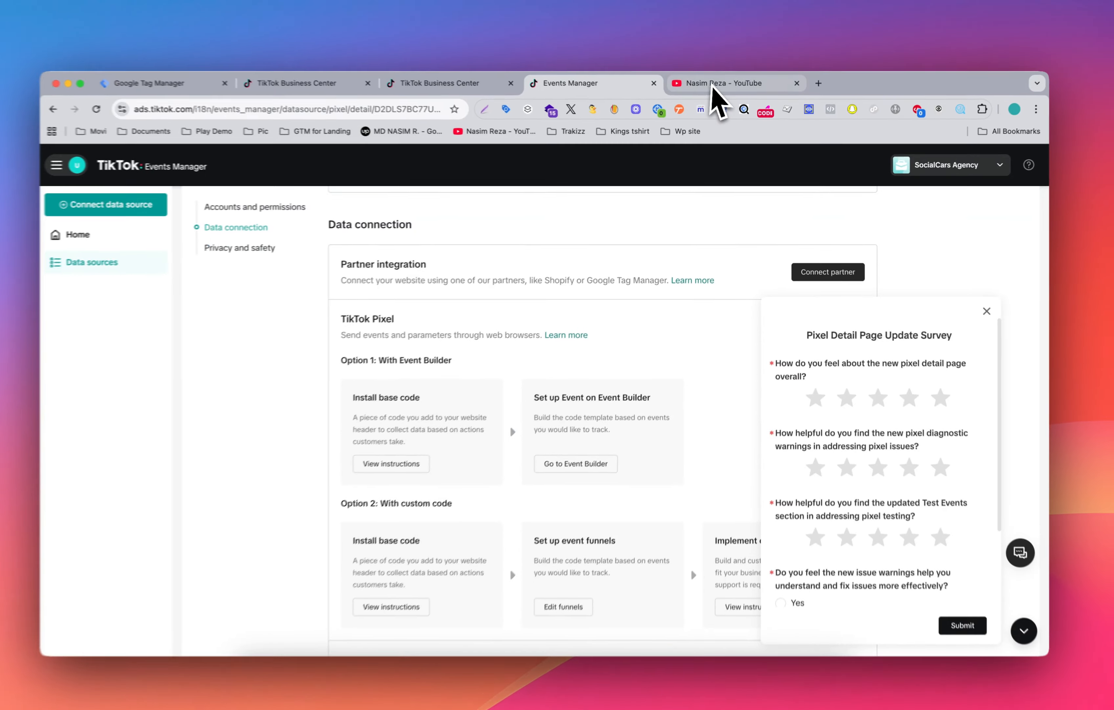
Switch to the open YouTube channel page and view its subscription notification options without changing them.
{"action": "left_click", "coordinate": [719, 89]}
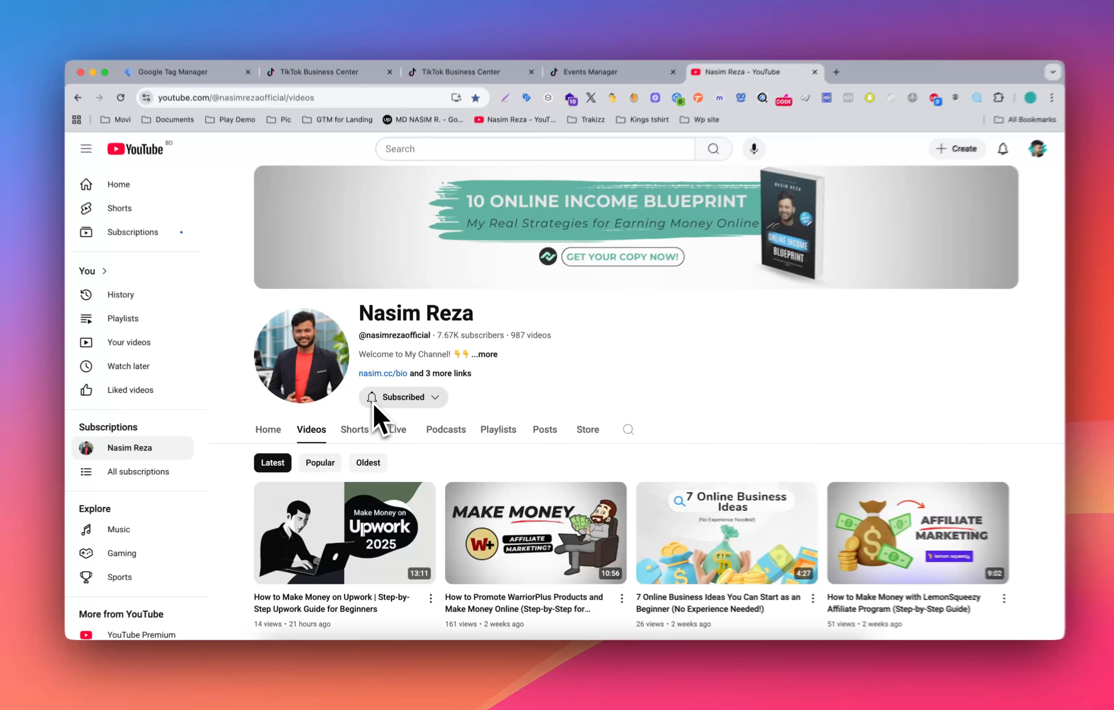
{"action": "left_click", "coordinate": [374, 403]}
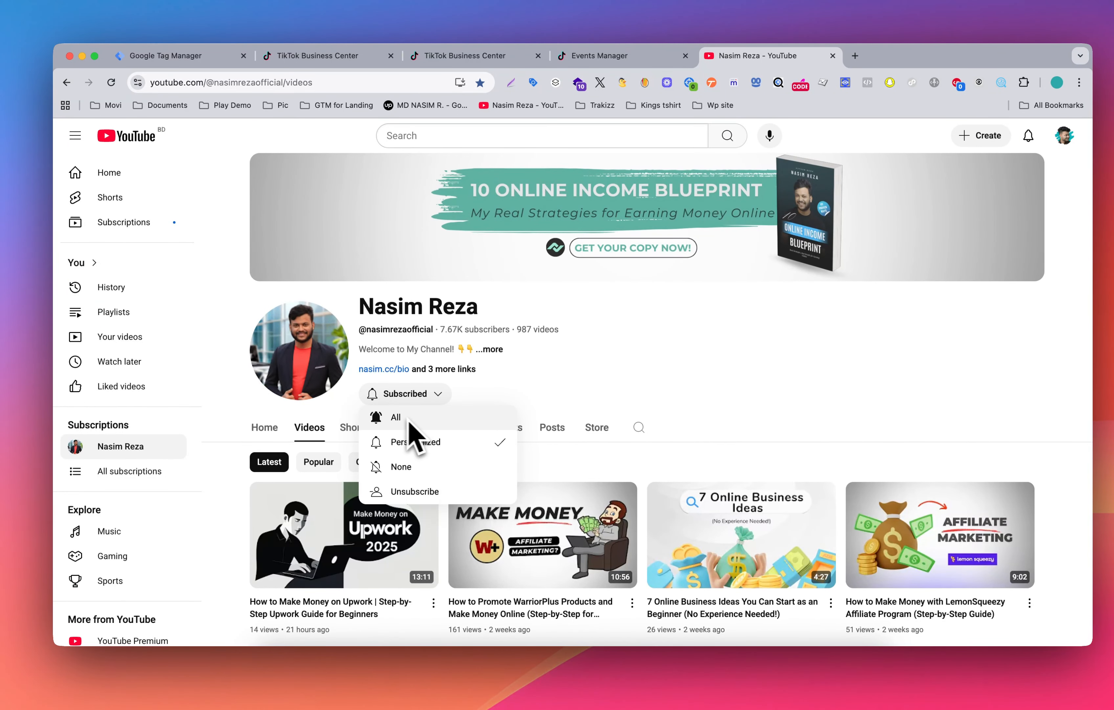
{"action": "left_click", "coordinate": [562, 382]}
{"action": "scroll", "coordinate": [564, 381], "scroll_direction": "down", "scroll_amount": 1}
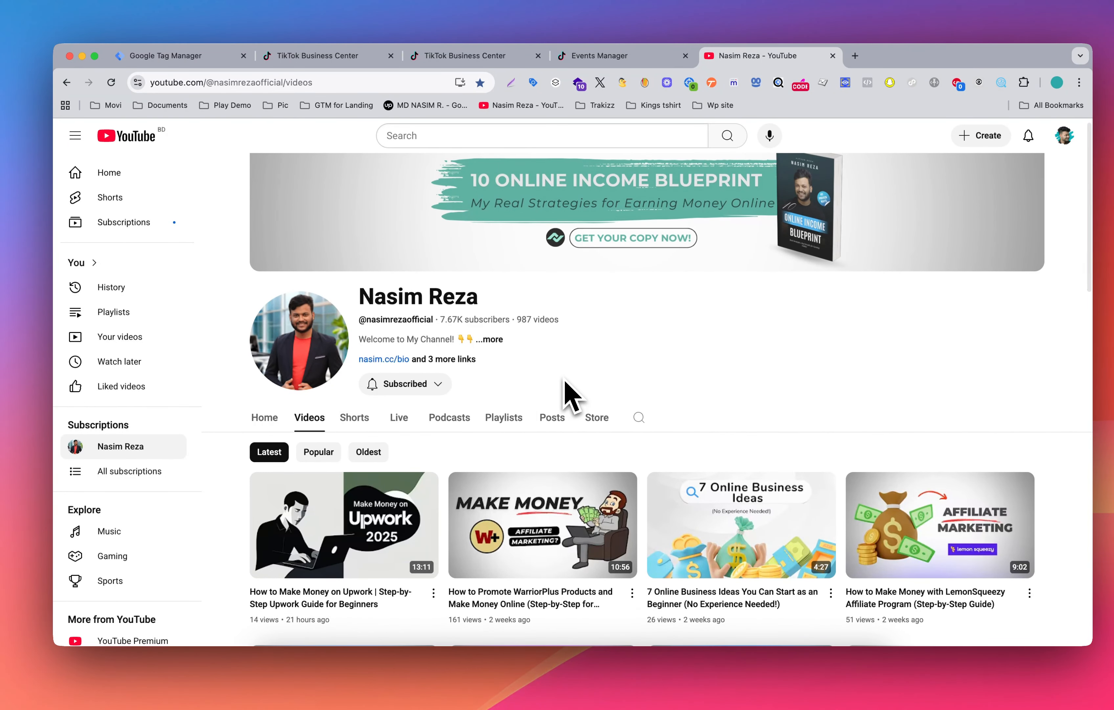